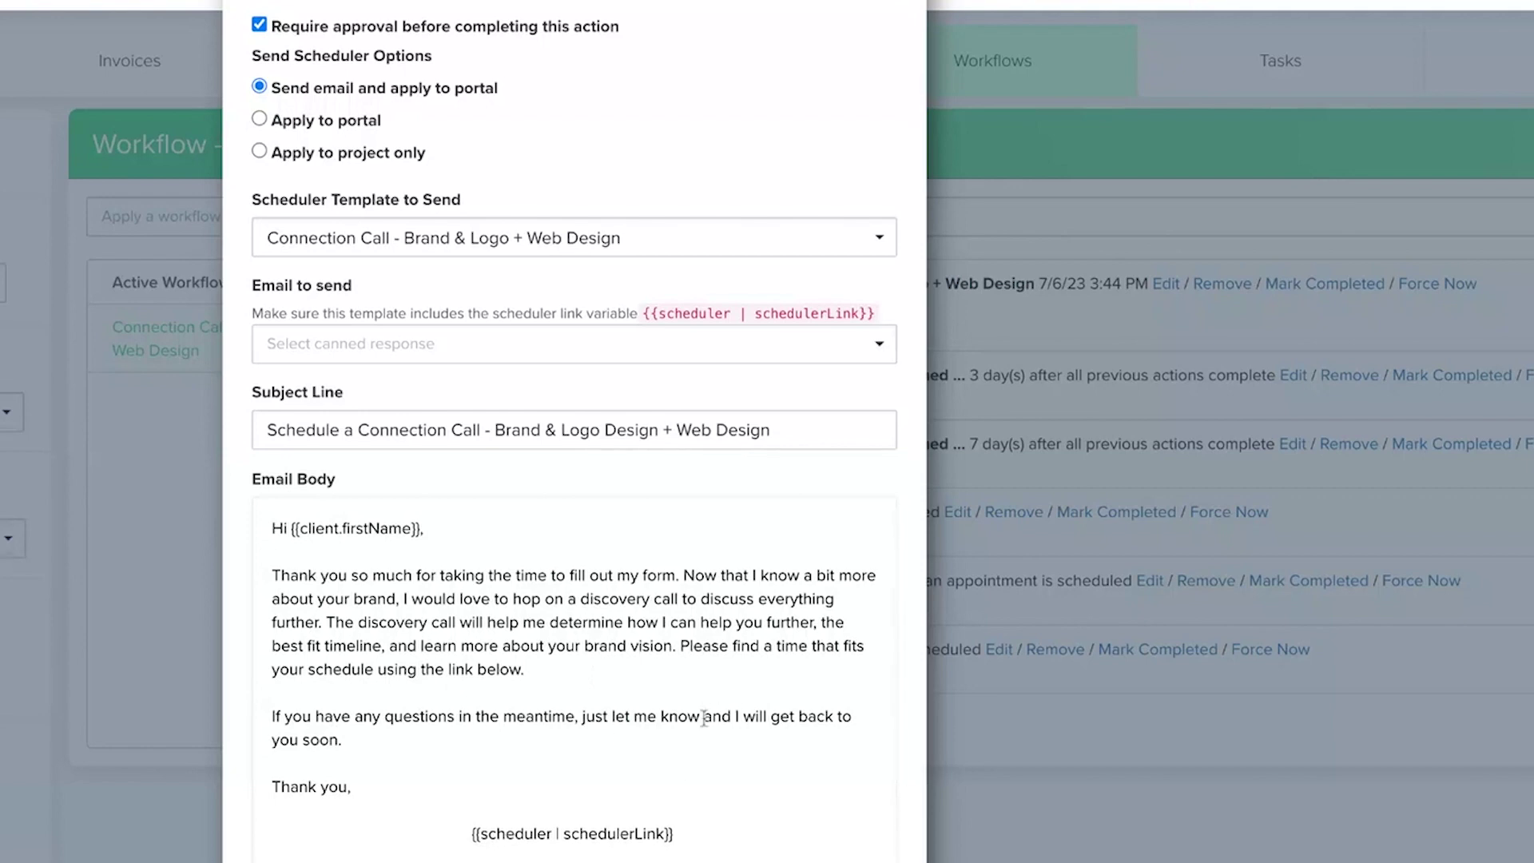
Scroll through the Send Appointment Scheduler step's settings, then close them with Escape.
{"action": "scroll", "coordinate": [704, 716], "scroll_direction": "down", "scroll_amount": 1}
{"action": "scroll", "coordinate": [704, 716], "scroll_direction": "up", "scroll_amount": 1}
{"action": "scroll", "coordinate": [704, 717], "scroll_direction": "up", "scroll_amount": 3}
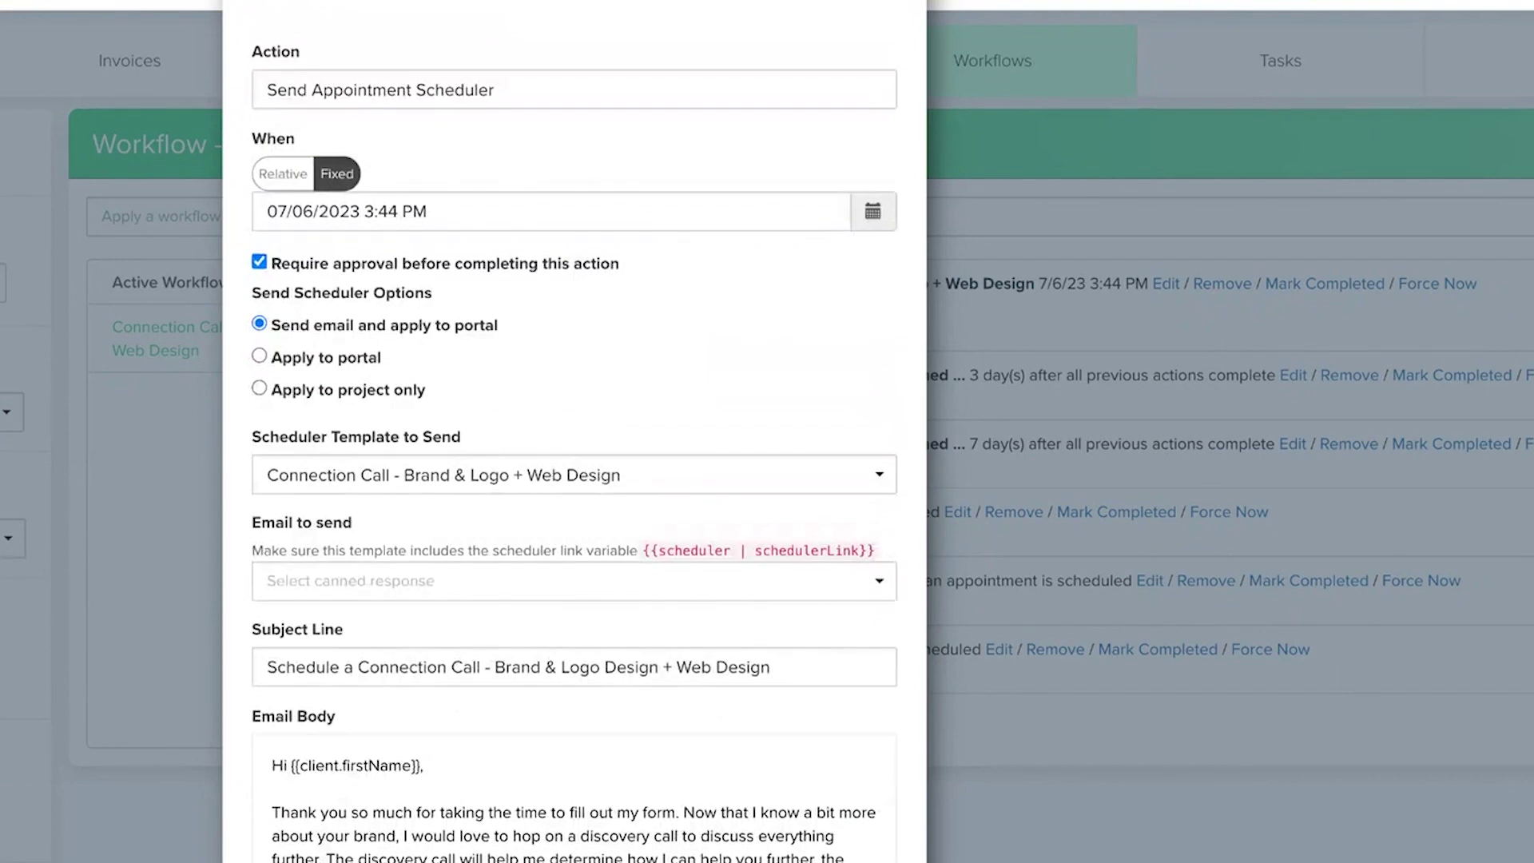
{"action": "scroll", "coordinate": [574, 436], "scroll_direction": "down", "scroll_amount": 1}
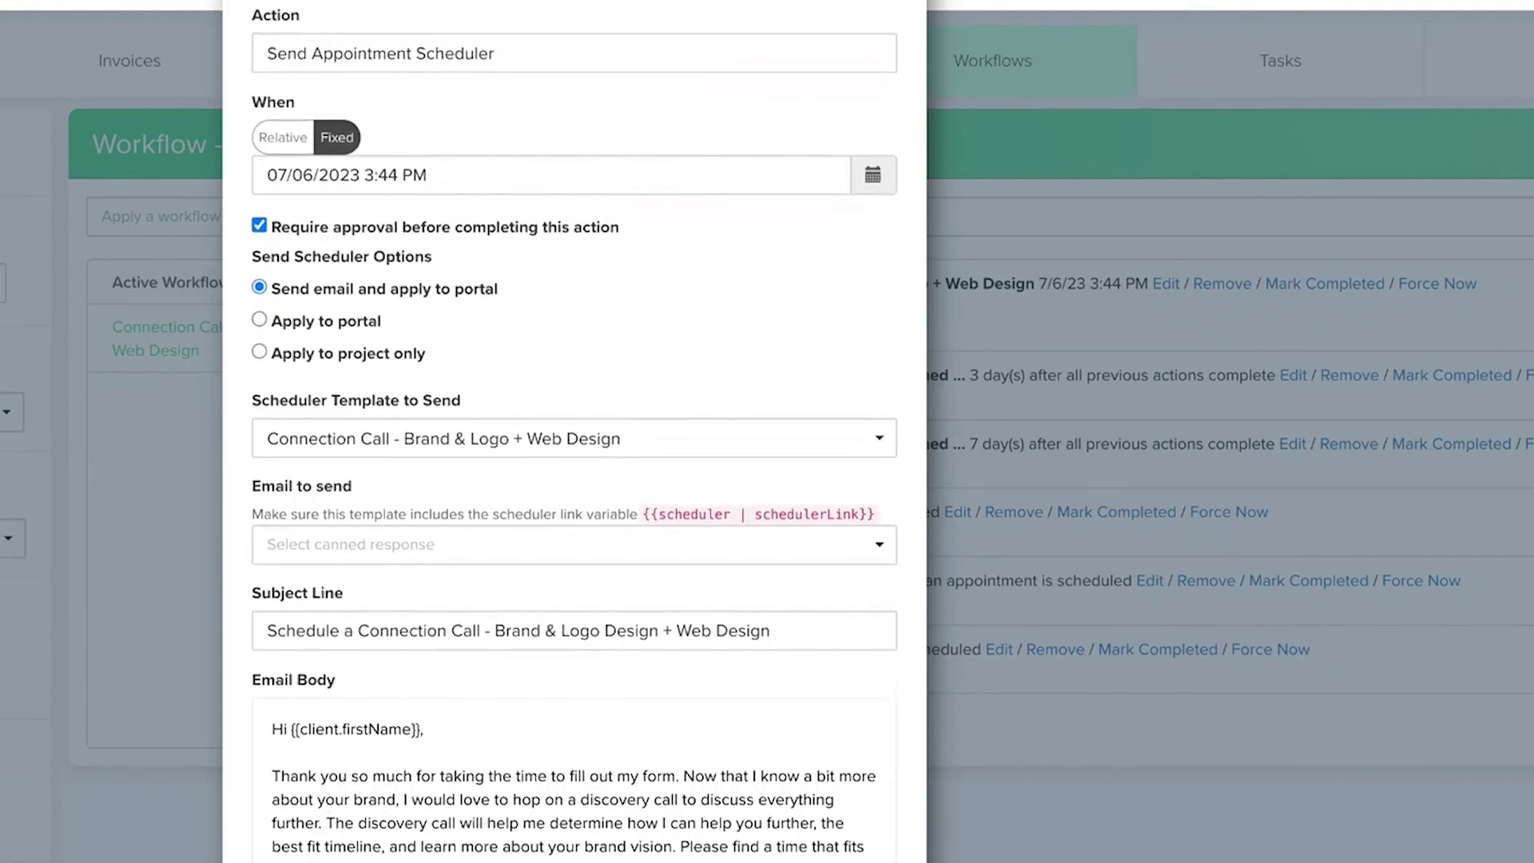
{"action": "scroll", "coordinate": [574, 436], "scroll_direction": "up", "scroll_amount": 1}
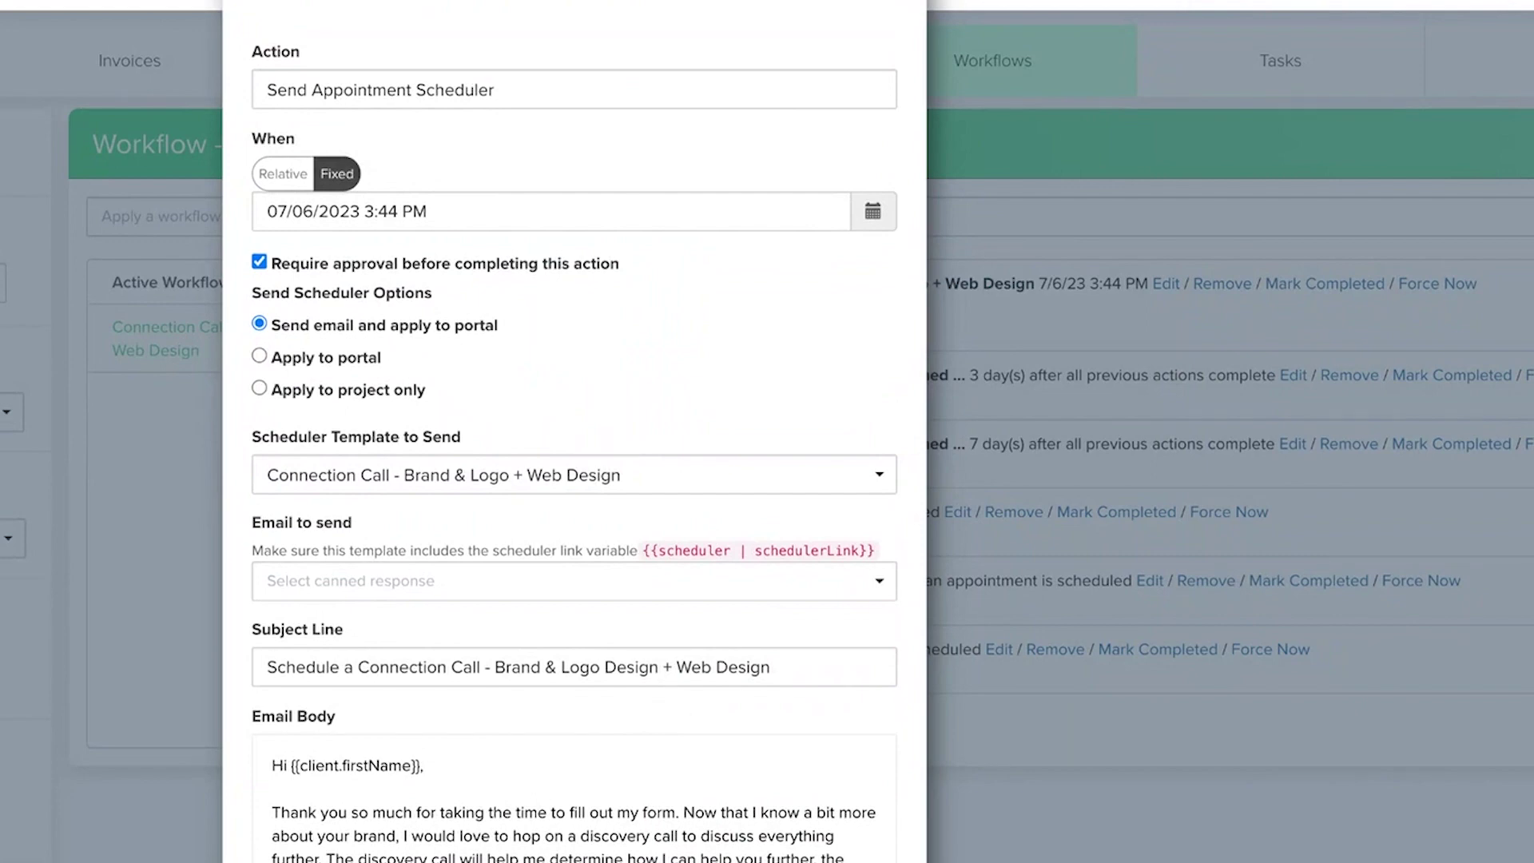
{"action": "scroll", "coordinate": [574, 447], "scroll_direction": "down", "scroll_amount": 3}
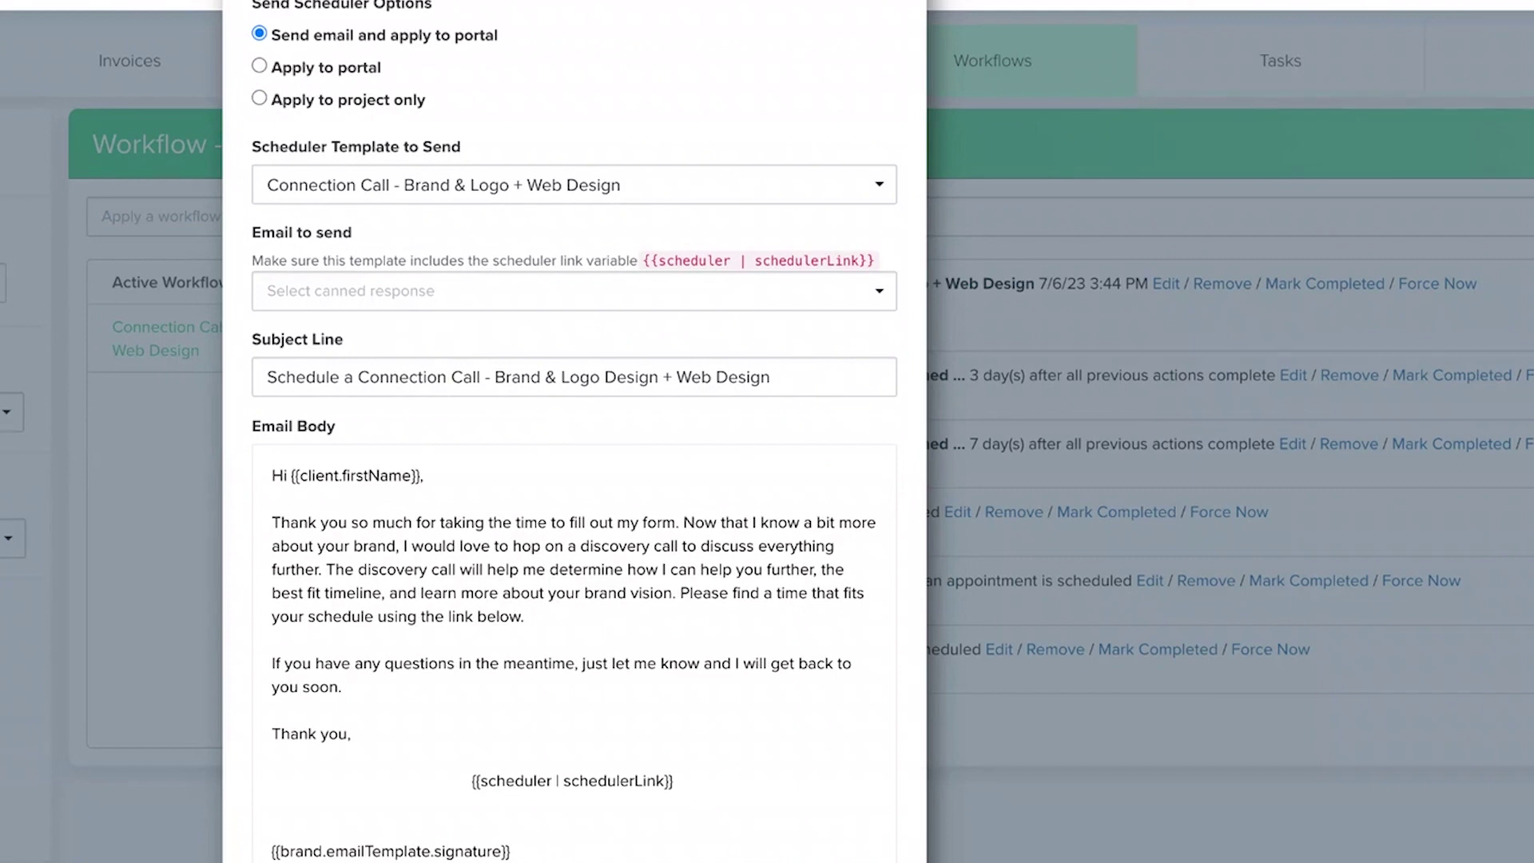
{"action": "key", "text": "Escape"}
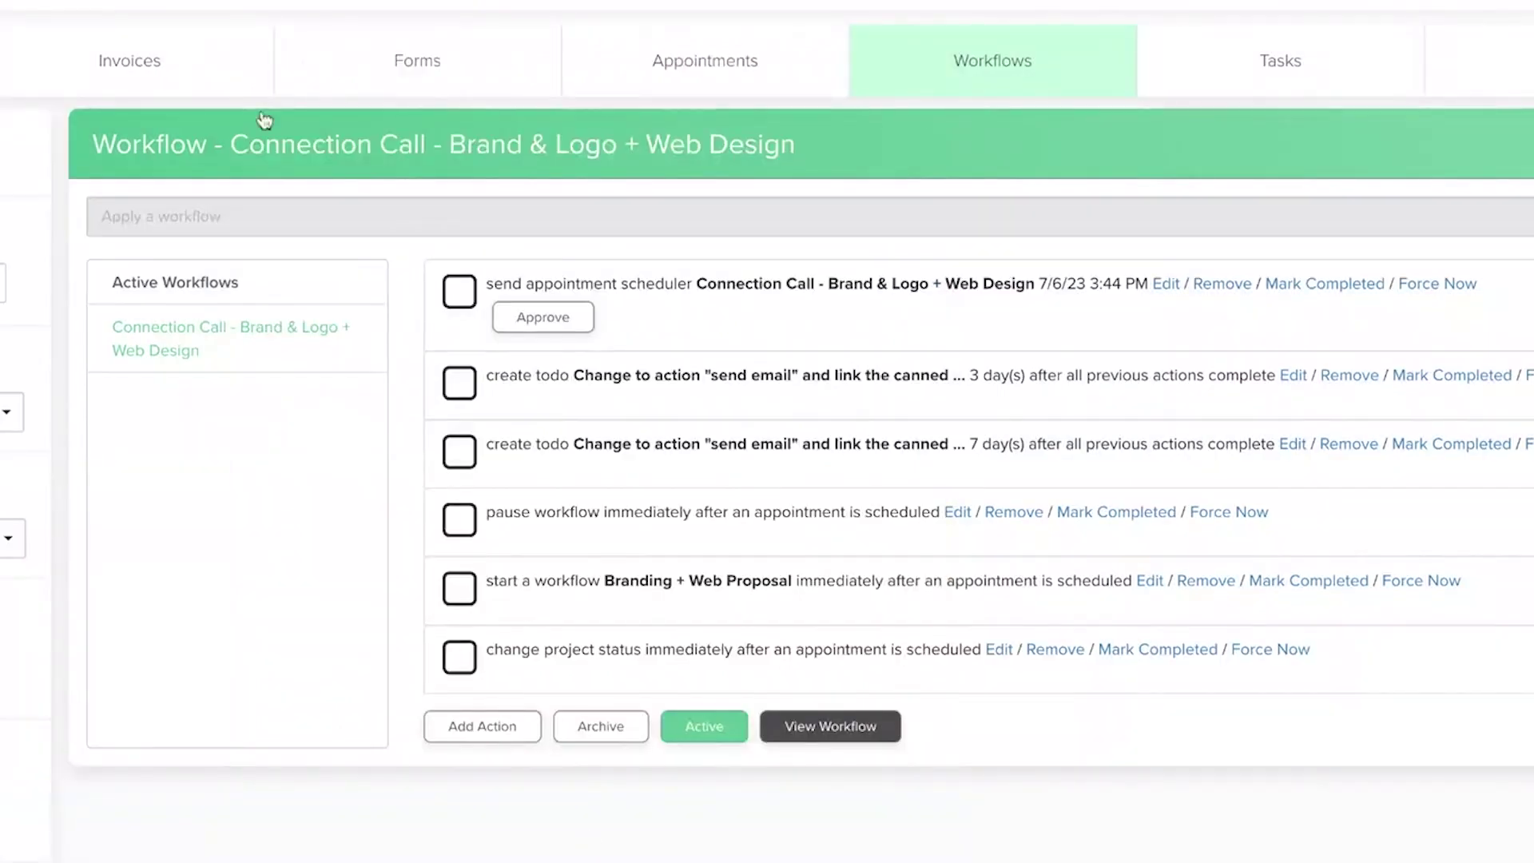
Preview the project's completed lead capture form, then approve sending the appointment scheduler.
{"action": "left_click", "coordinate": [394, 95]}
{"action": "mouse_move", "coordinate": [227, 417]}
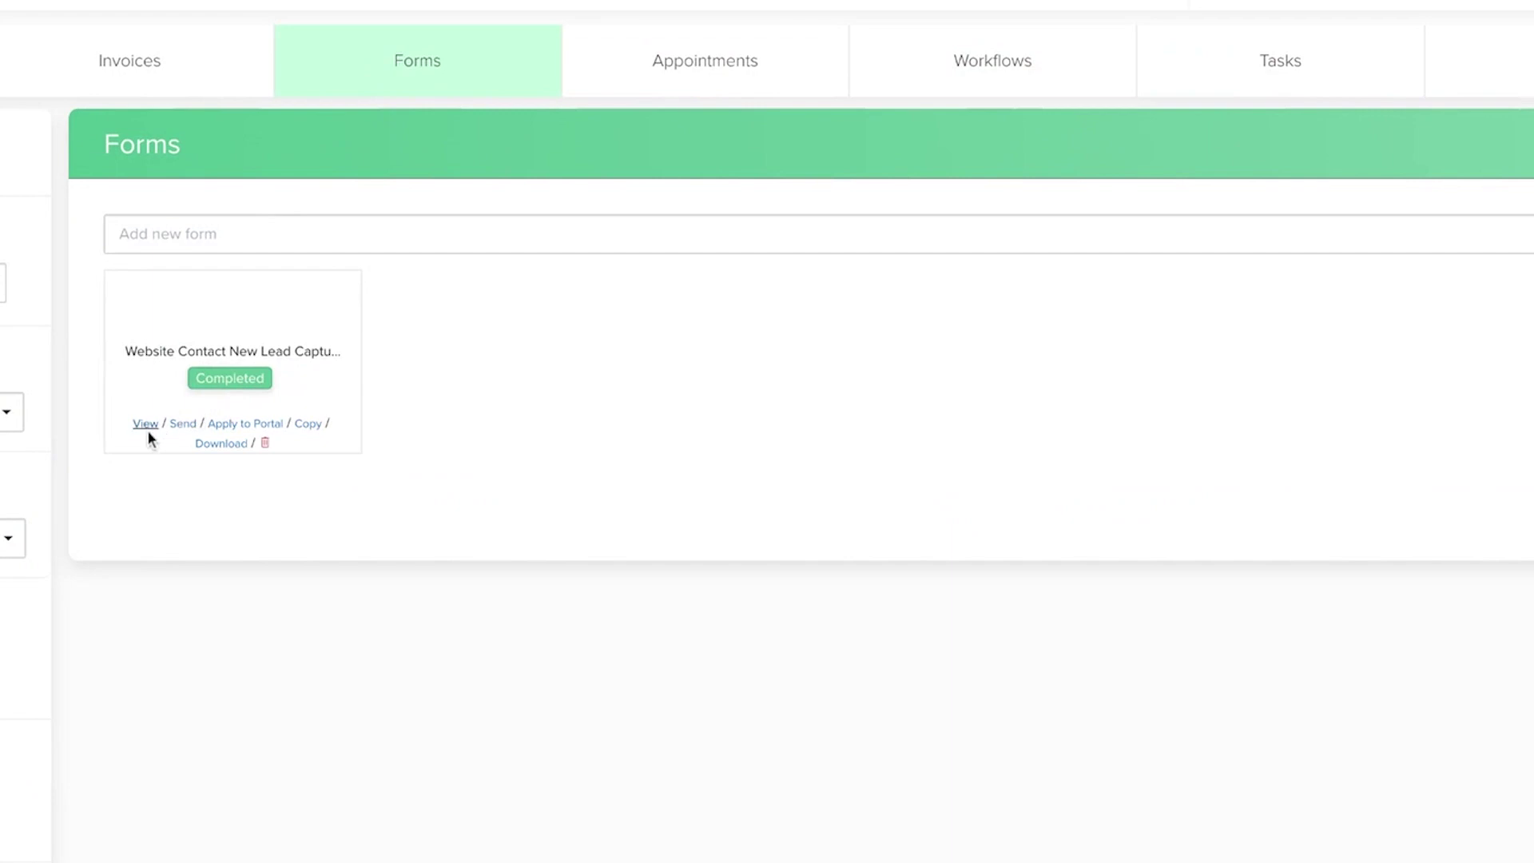
{"action": "left_click", "coordinate": [145, 431]}
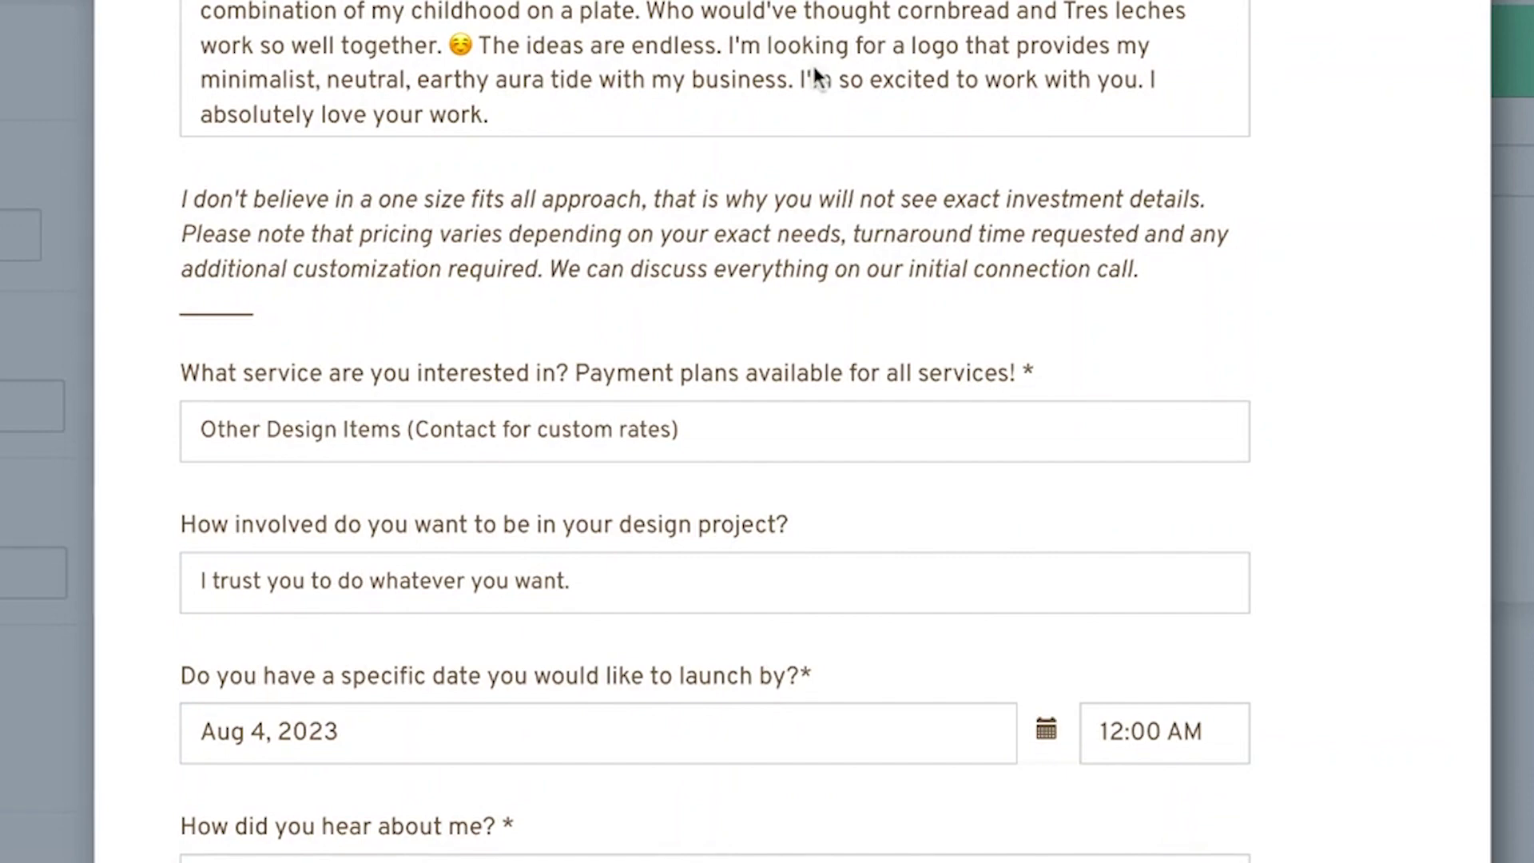
{"action": "scroll", "coordinate": [674, 84], "scroll_direction": "down", "scroll_amount": 8}
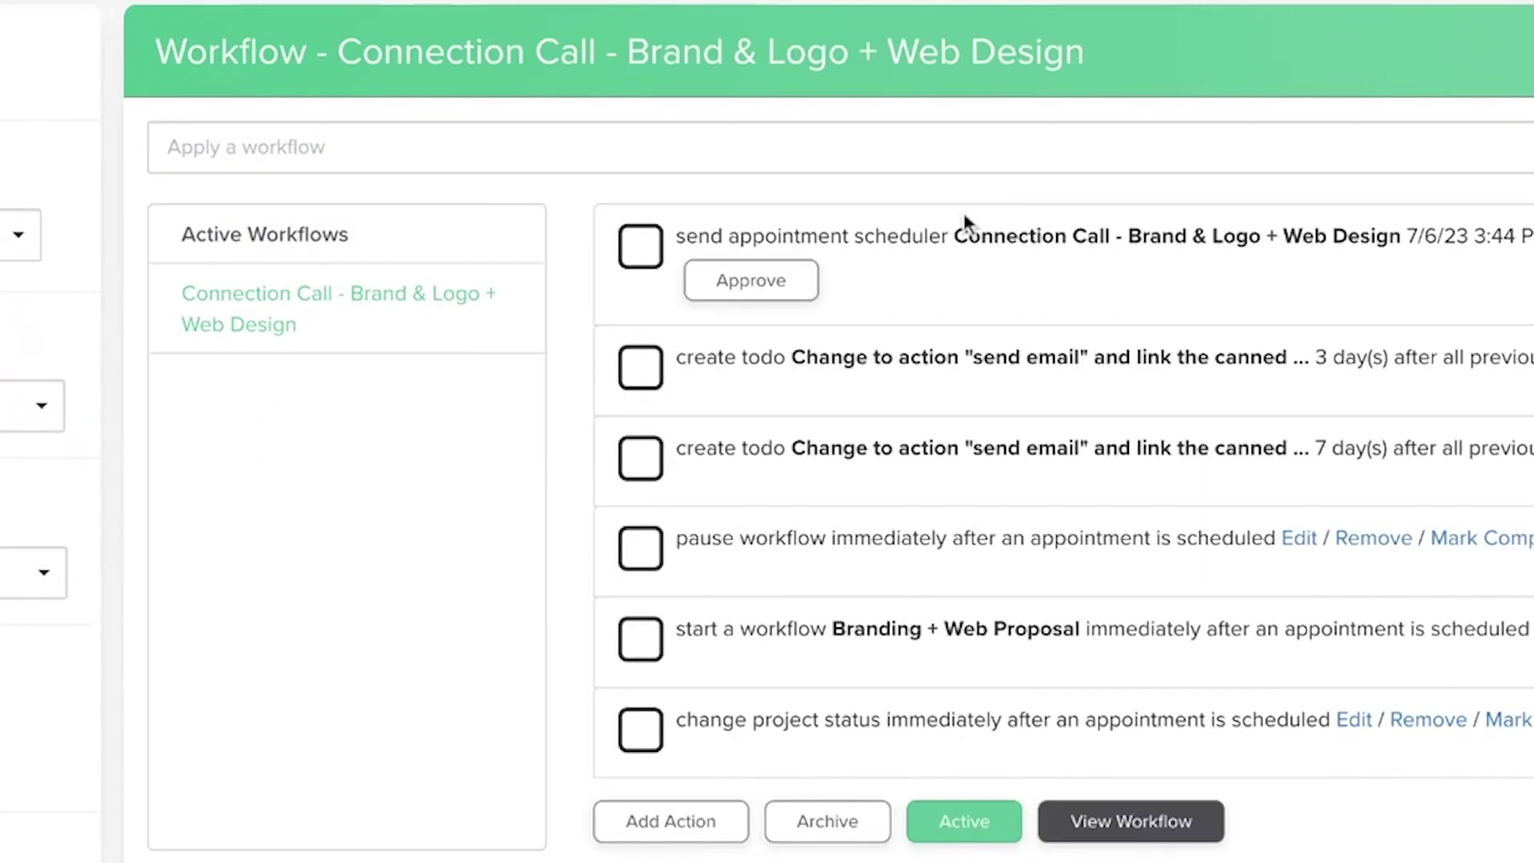
{"action": "left_click", "coordinate": [791, 284]}
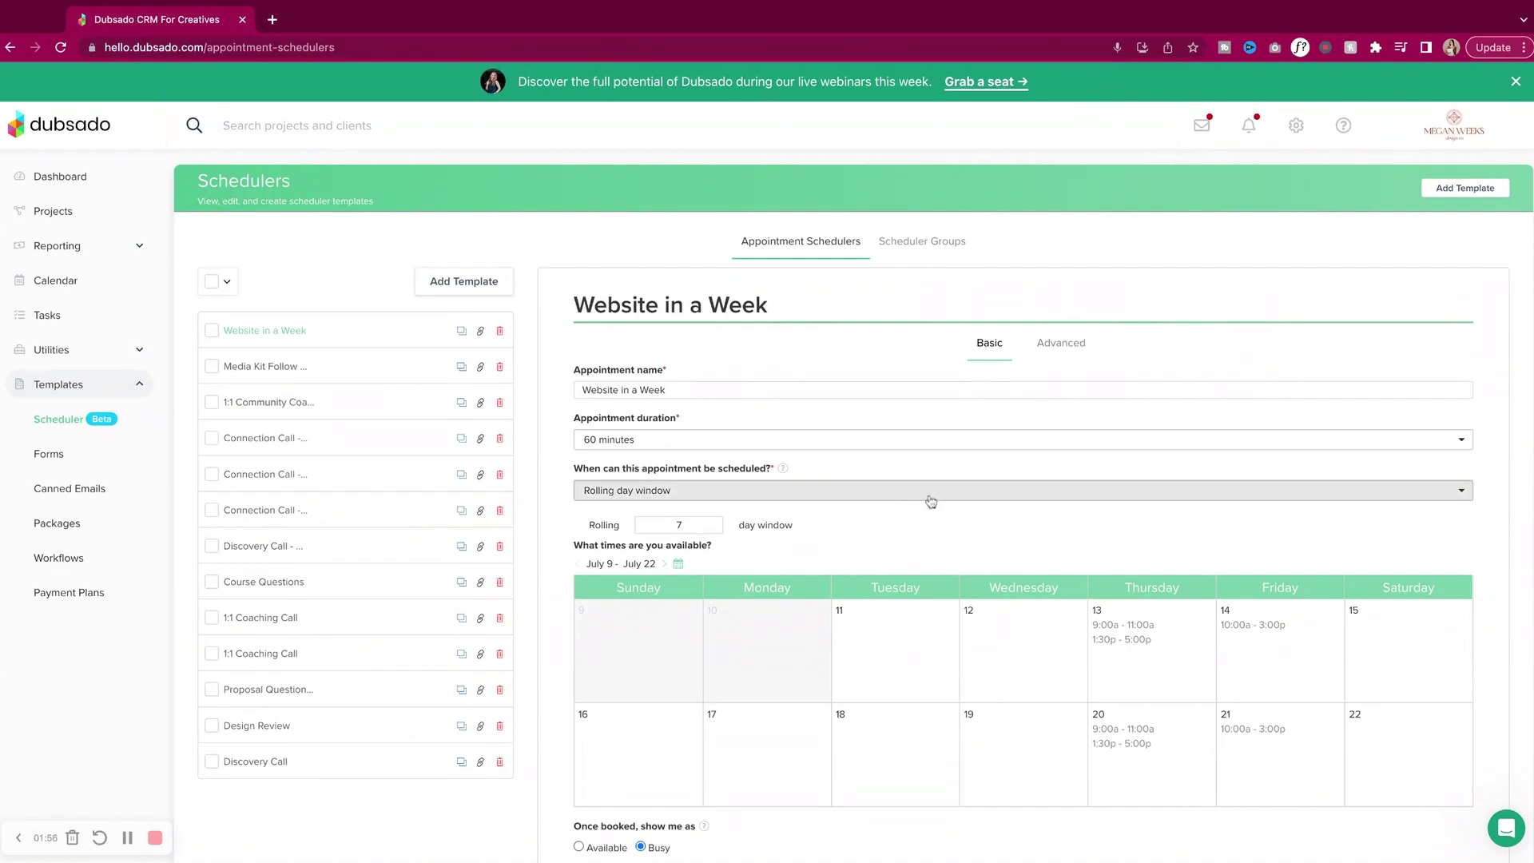
Review the Website in a Week scheduler's Advanced booking settings.
{"action": "scroll", "coordinate": [930, 501], "scroll_direction": "down", "scroll_amount": 3}
{"action": "scroll", "coordinate": [934, 501], "scroll_direction": "down", "scroll_amount": 3}
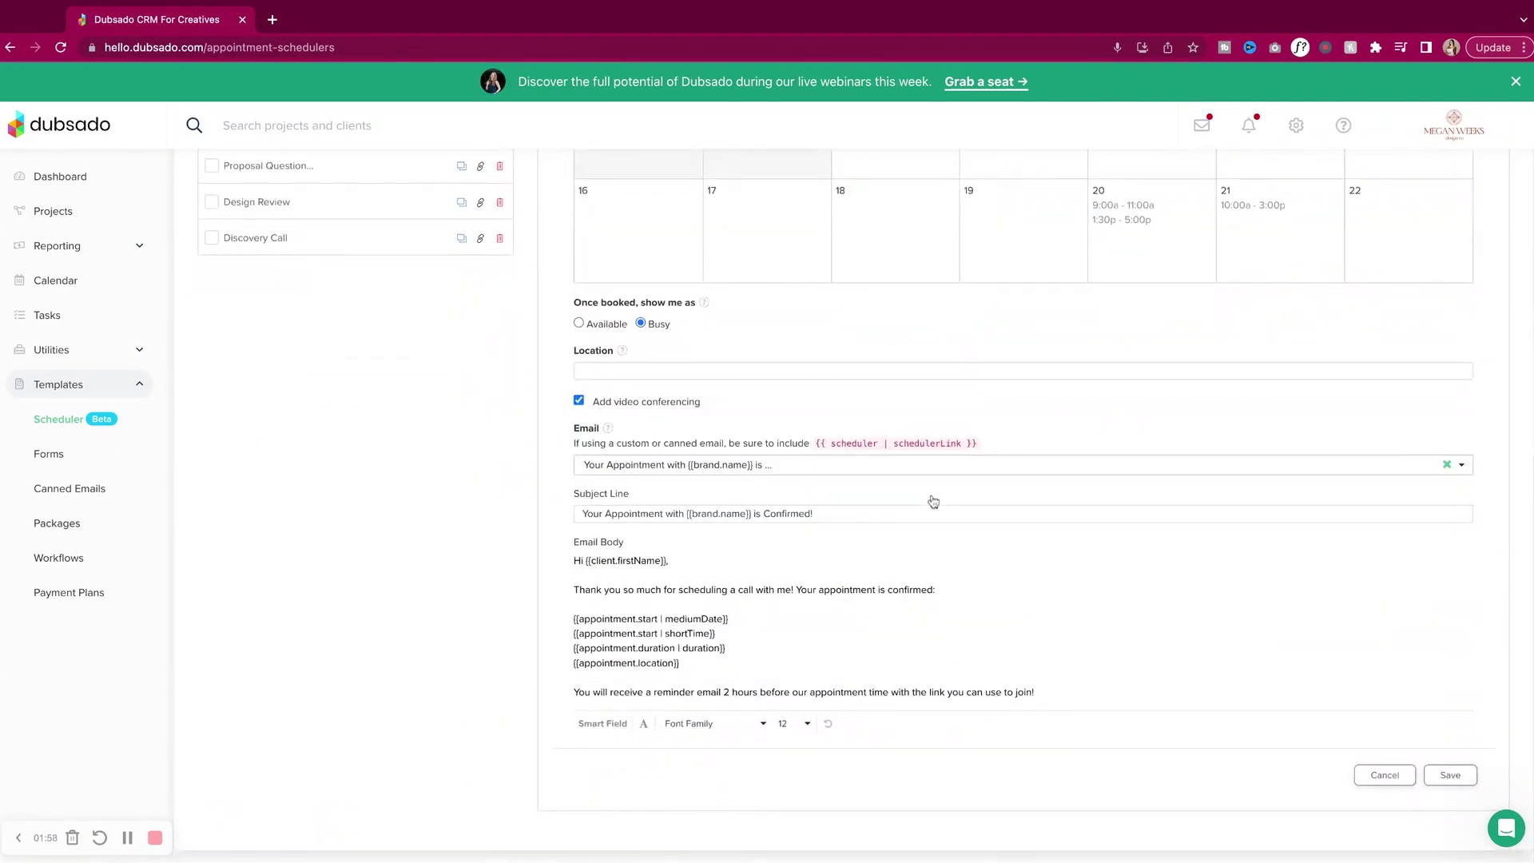
{"action": "scroll", "coordinate": [933, 501], "scroll_direction": "up", "scroll_amount": 6}
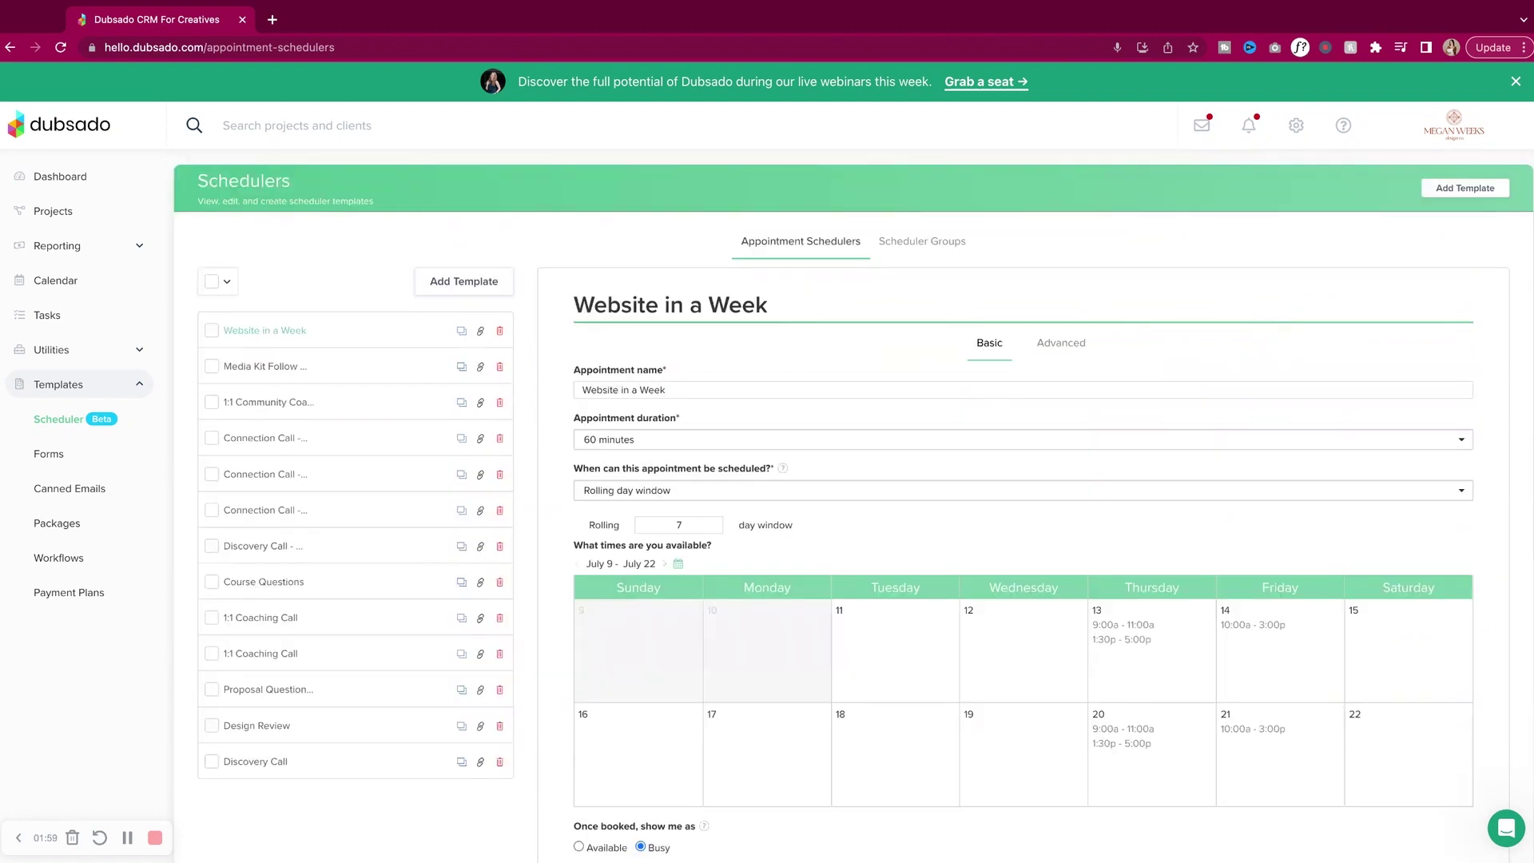
{"action": "left_click", "coordinate": [1061, 343]}
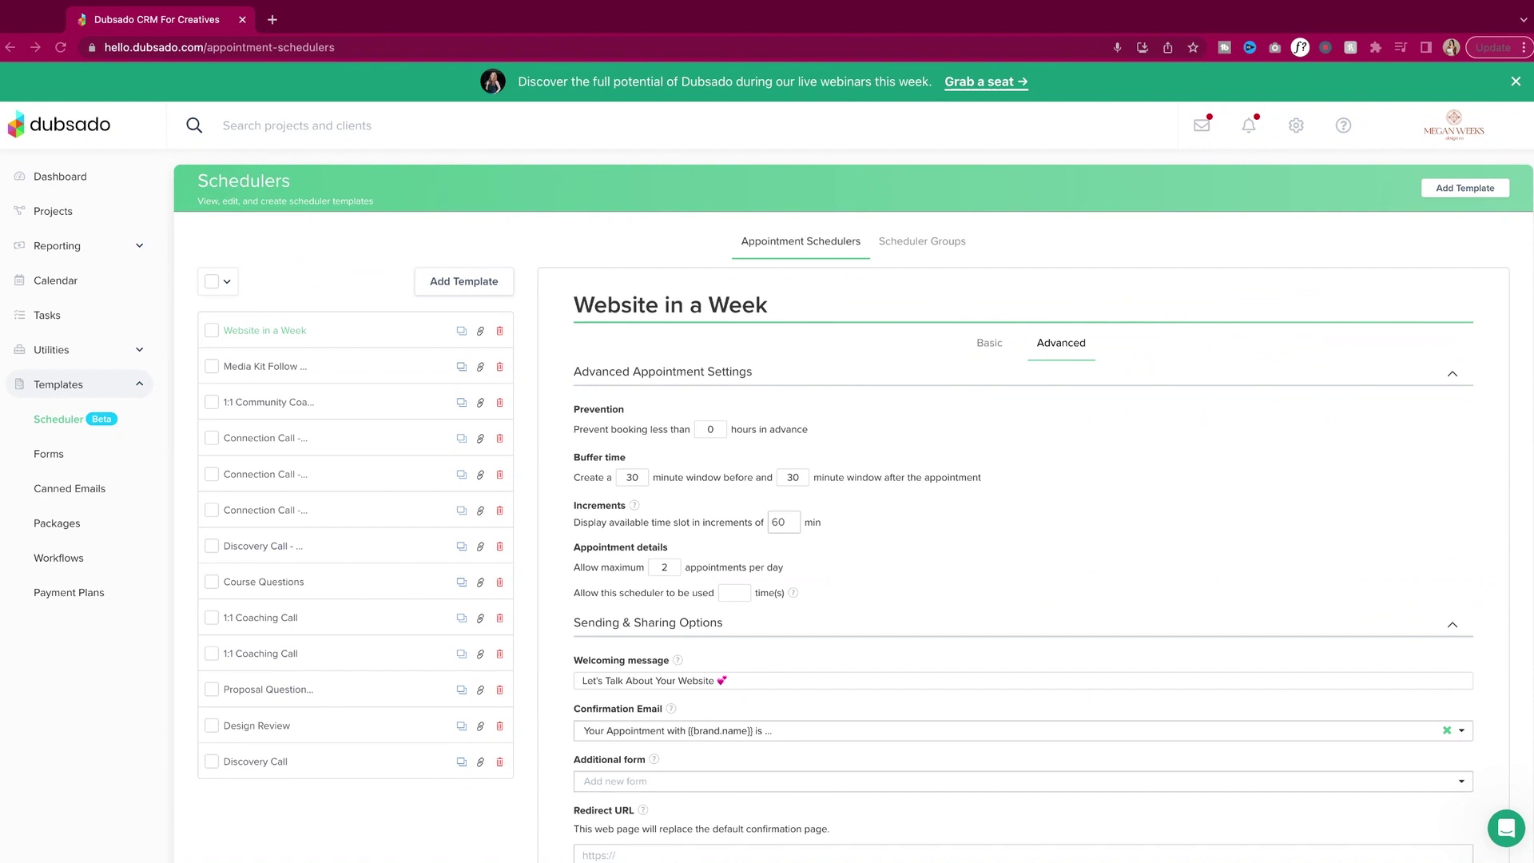
{"action": "scroll", "coordinate": [542, 489], "scroll_direction": "down", "scroll_amount": 2}
{"action": "scroll", "coordinate": [542, 490], "scroll_direction": "up", "scroll_amount": 2}
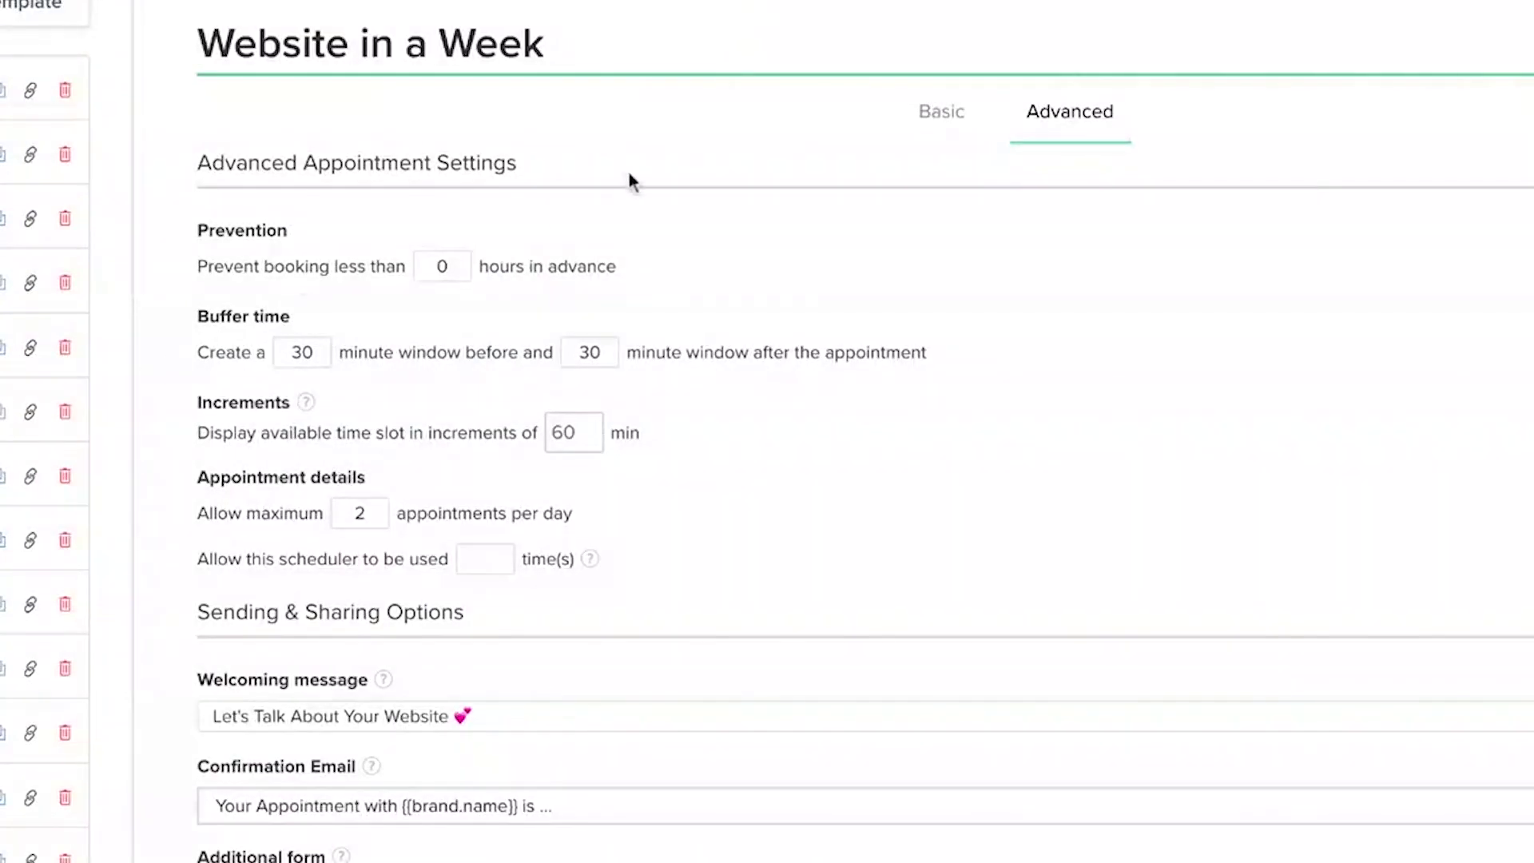
{"action": "scroll", "coordinate": [644, 157], "scroll_direction": "down", "scroll_amount": 10}
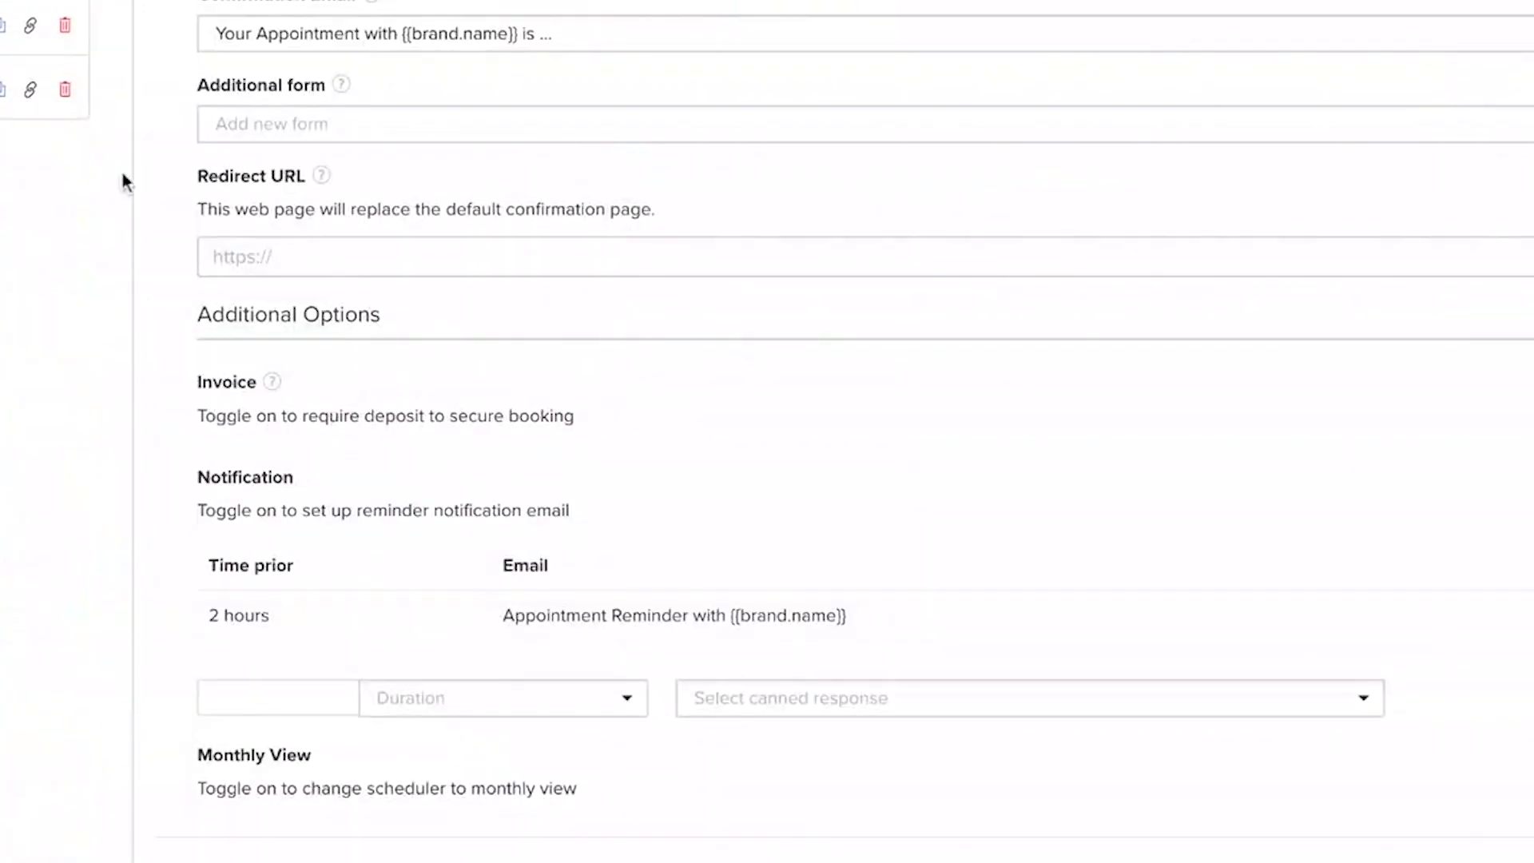
{"action": "scroll", "coordinate": [767, 432], "scroll_direction": "up", "scroll_amount": 4}
{"action": "scroll", "coordinate": [542, 152], "scroll_direction": "up", "scroll_amount": 12}
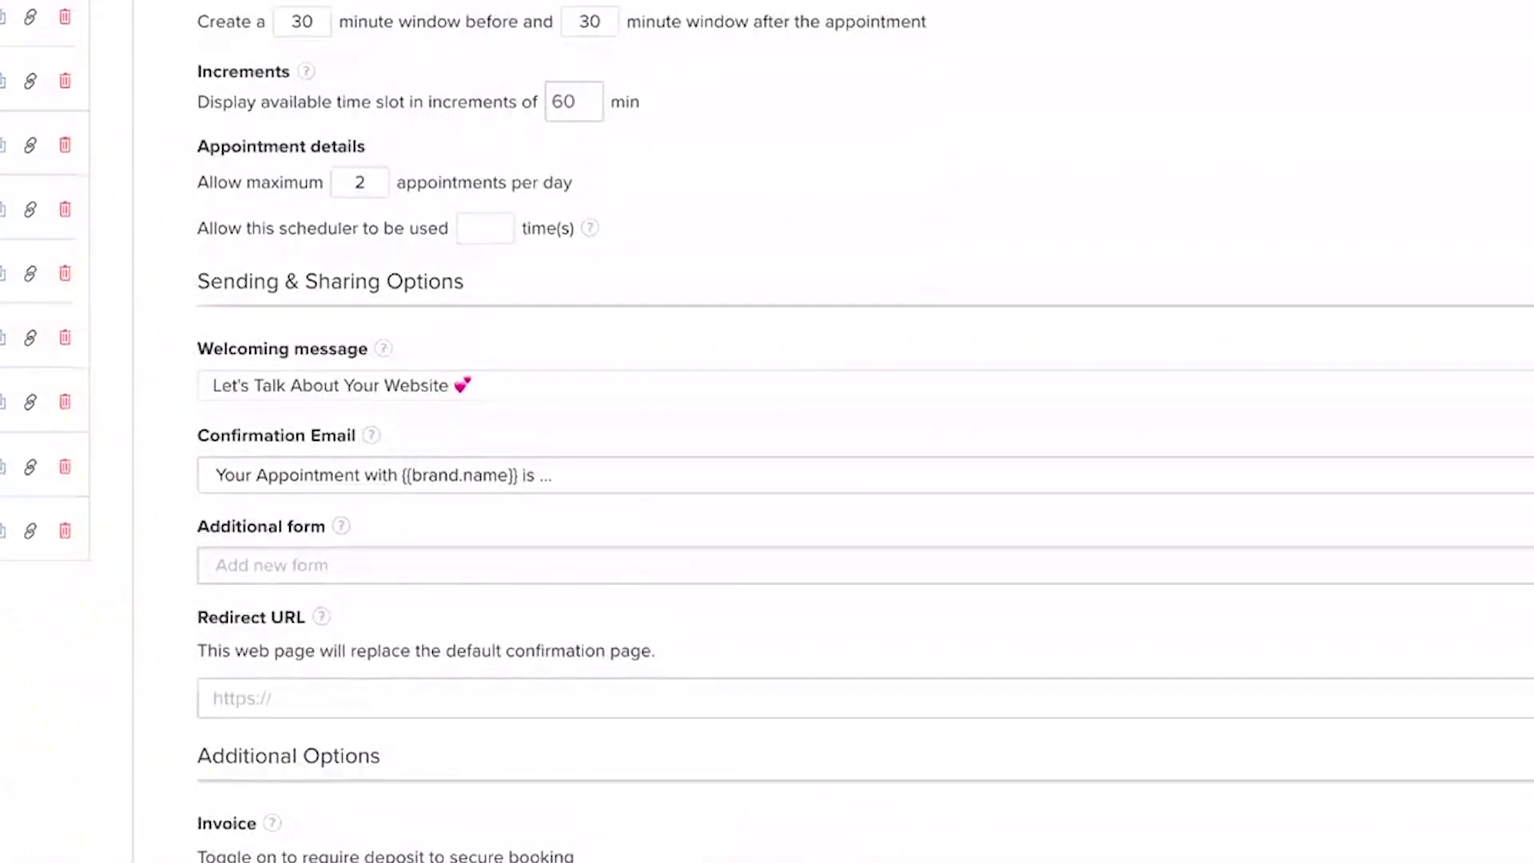
{"action": "scroll", "coordinate": [540, 152], "scroll_direction": "down", "scroll_amount": 9}
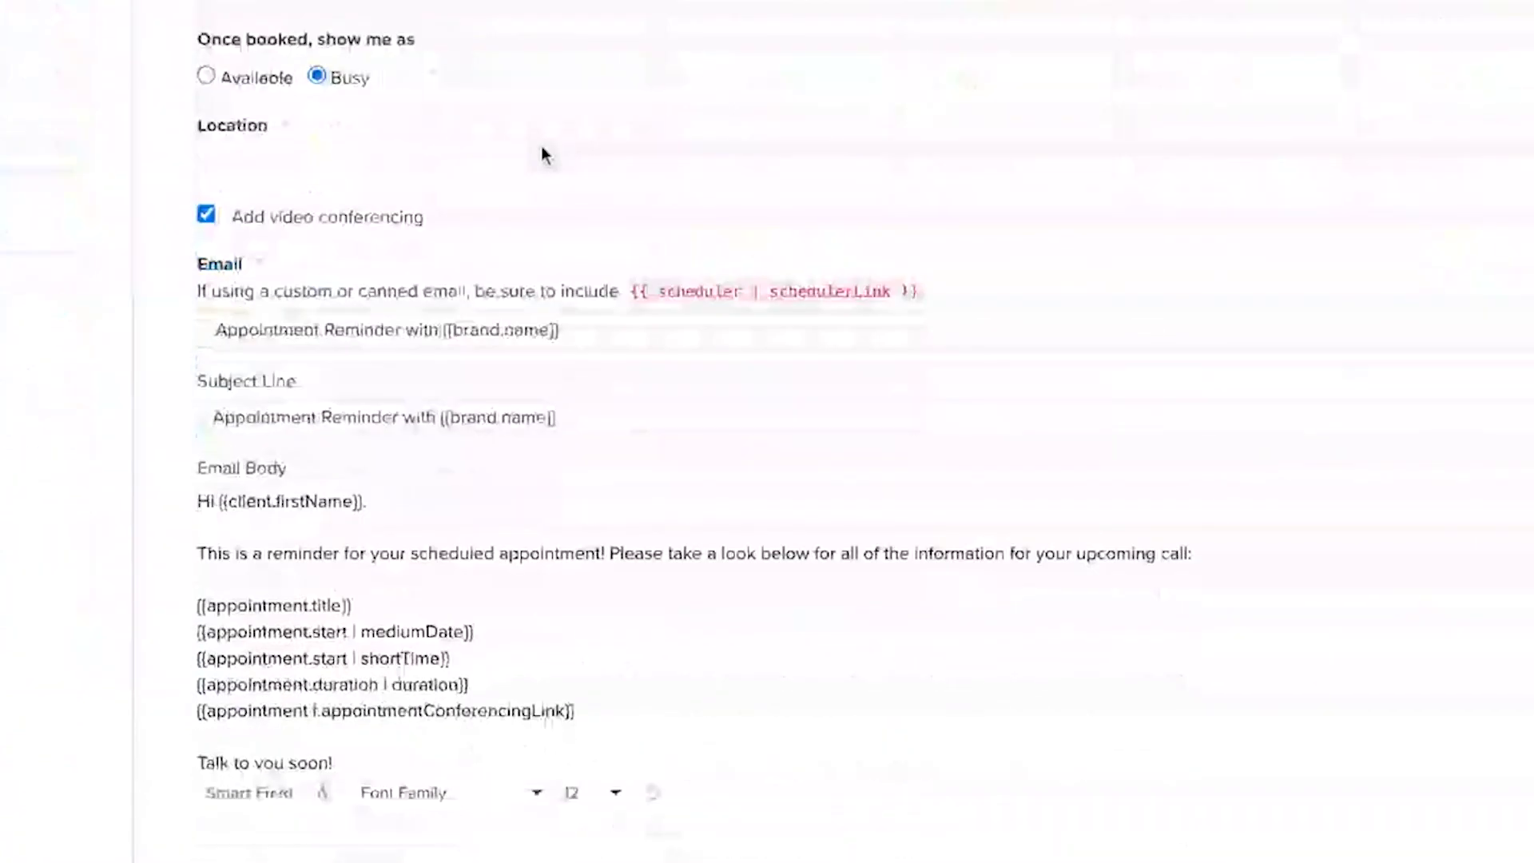
{"action": "scroll", "coordinate": [1032, 102], "scroll_direction": "up", "scroll_amount": 12}
Review the Connection Call scheduler's Advanced settings and its Additional form list, leaving them unchanged.
{"action": "left_click", "coordinate": [1038, 108]}
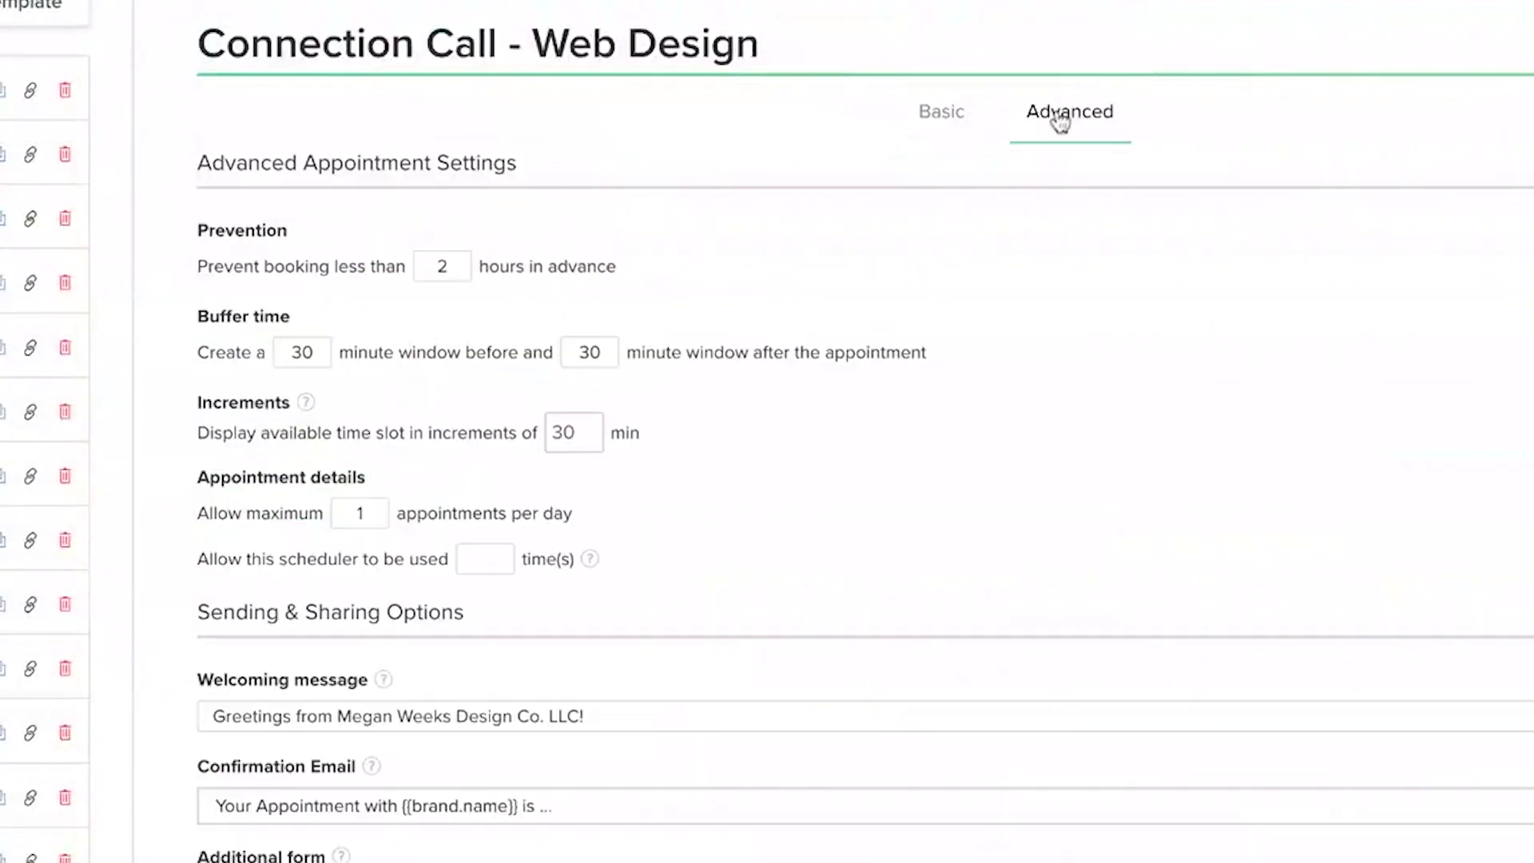
{"action": "scroll", "coordinate": [1058, 120], "scroll_direction": "down", "scroll_amount": 10}
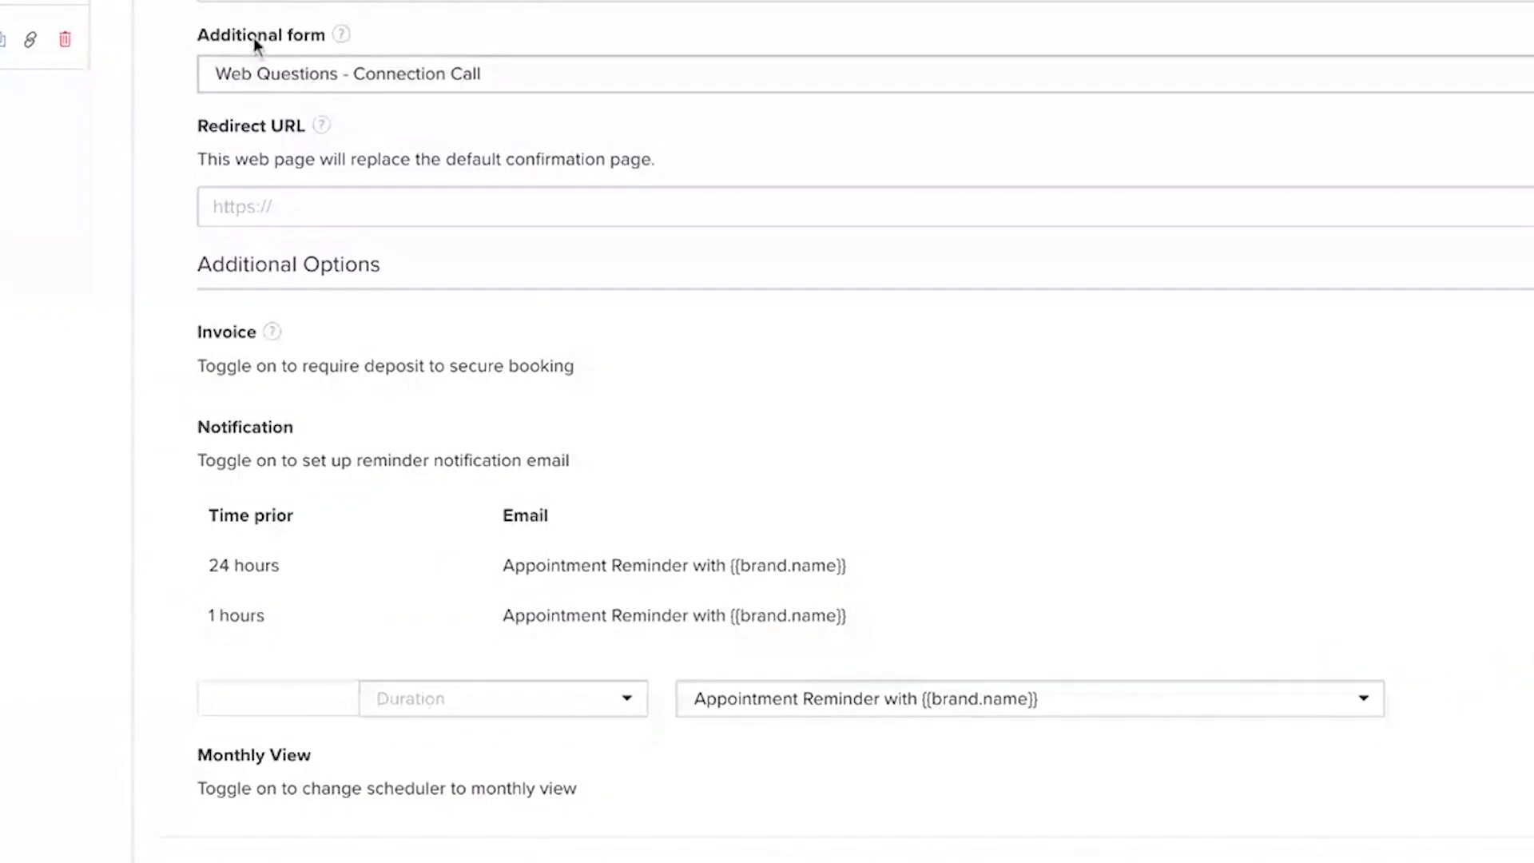
{"action": "left_click", "coordinate": [1409, 90]}
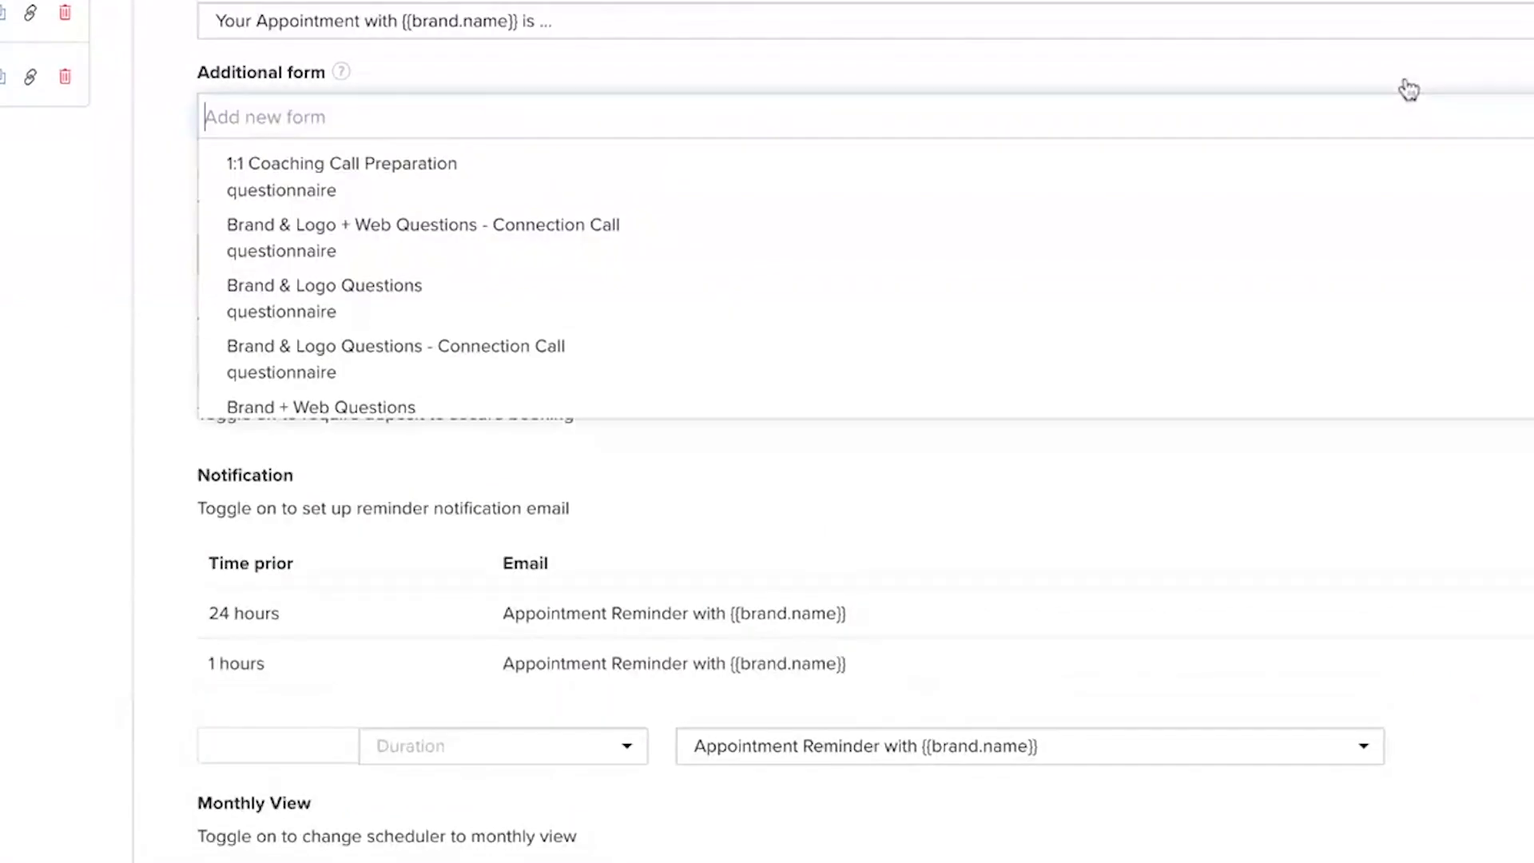
{"action": "left_click", "coordinate": [37, 189]}
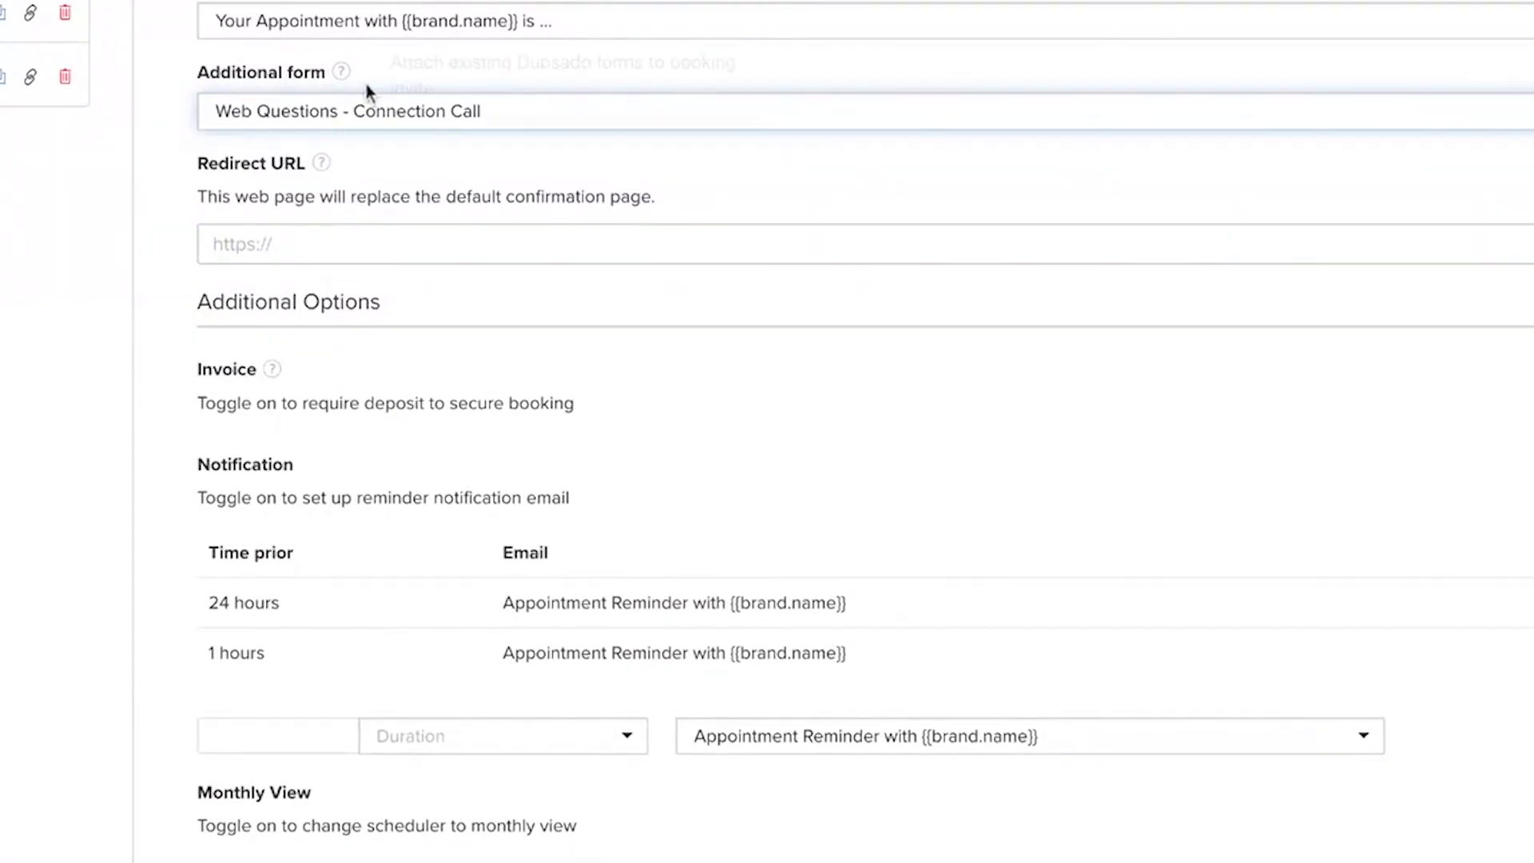
{"action": "scroll", "coordinate": [446, 144], "scroll_direction": "up", "scroll_amount": 10}
{"action": "scroll", "coordinate": [414, 429], "scroll_direction": "down", "scroll_amount": 10}
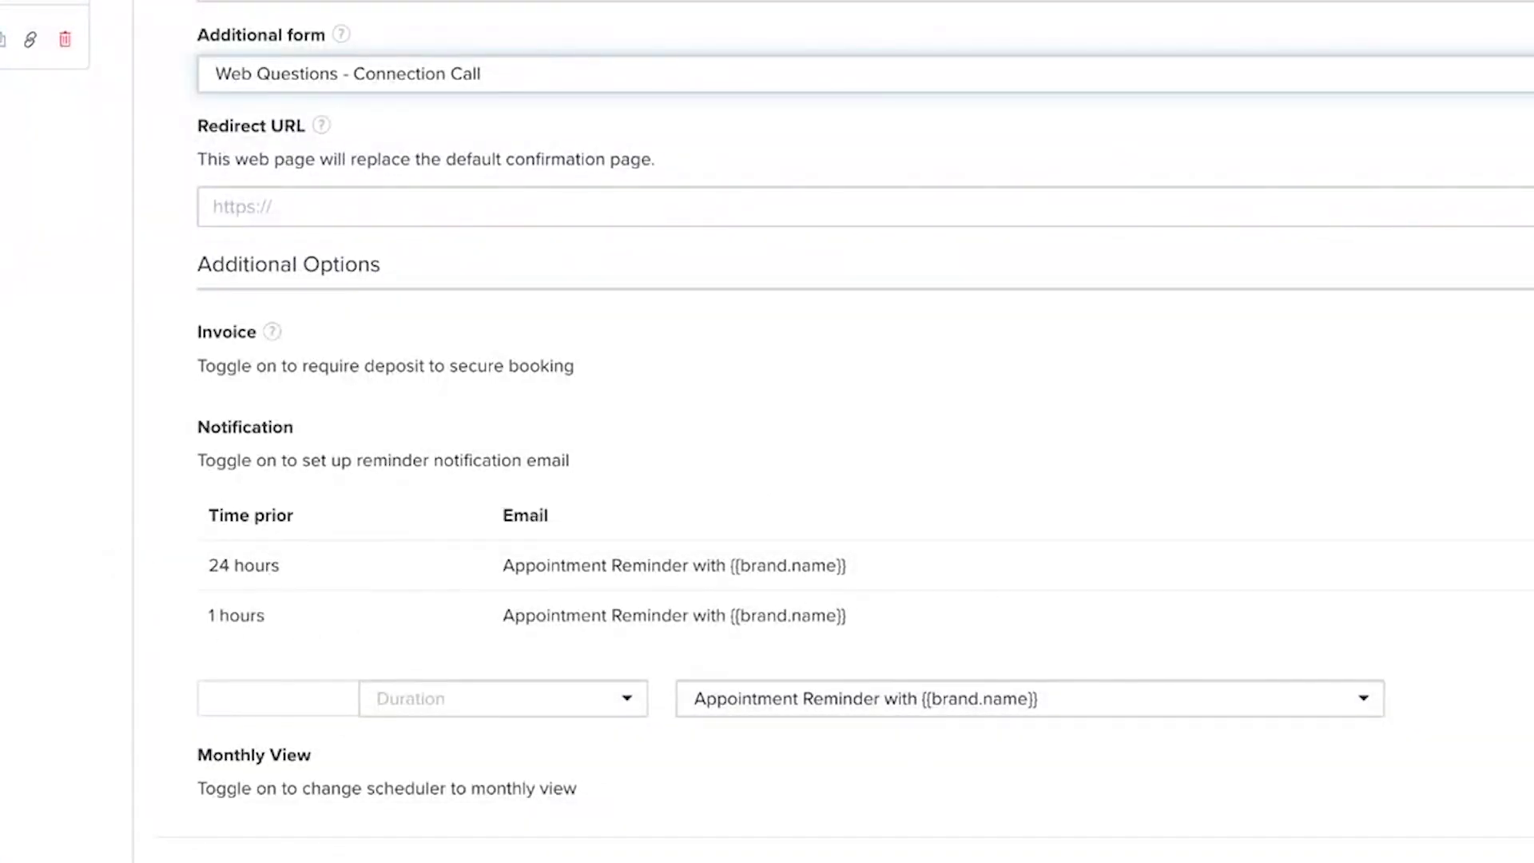
{"action": "scroll", "coordinate": [799, 431], "scroll_direction": "up", "scroll_amount": 10}
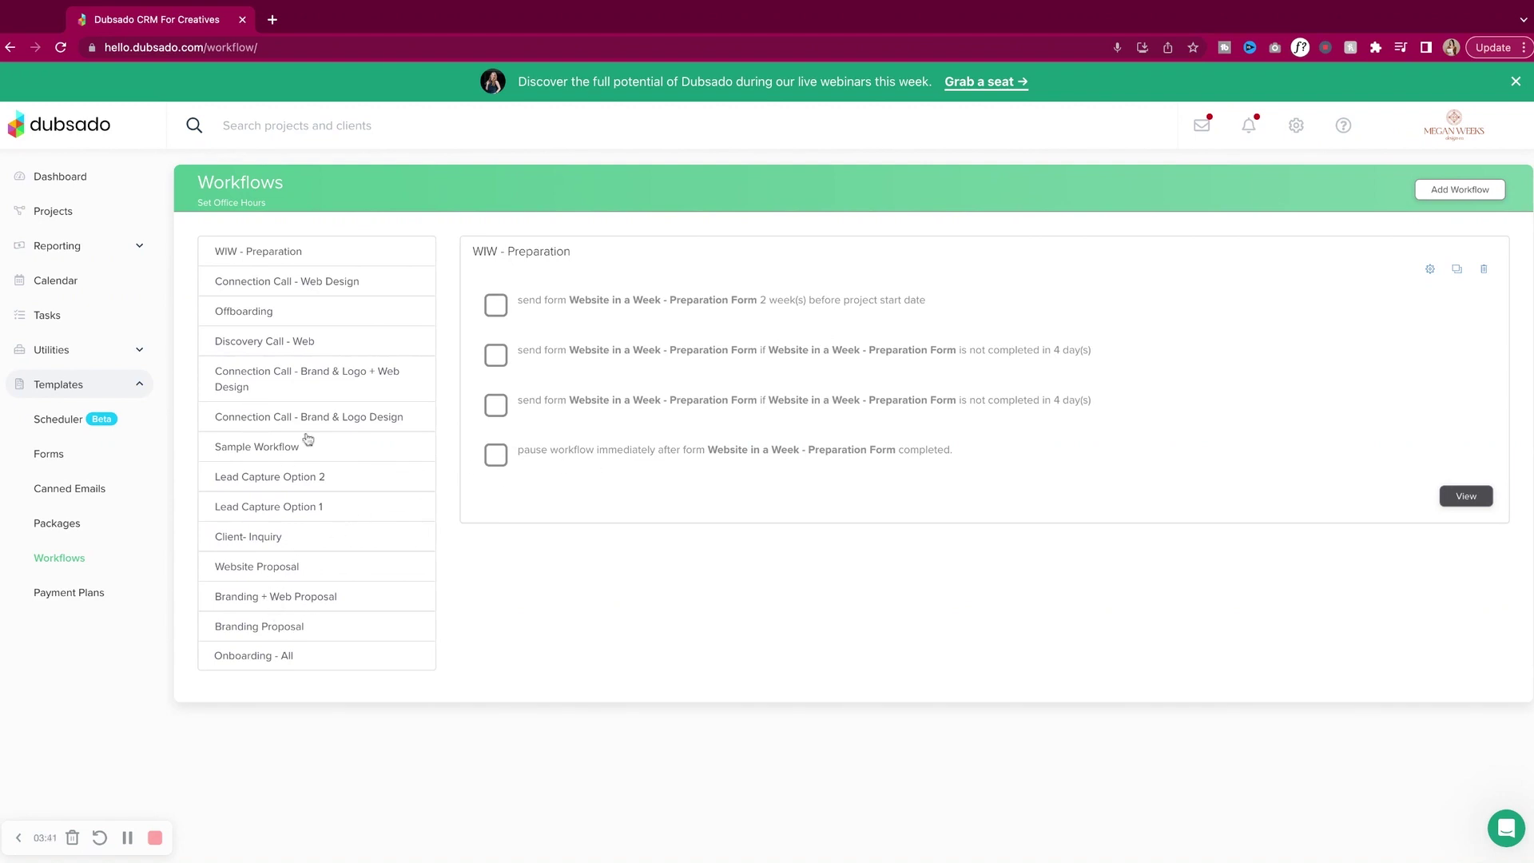
Compare the steps of Connection Call - Web Design, Brand & Logo Design and Sample Workflow.
{"action": "left_click", "coordinate": [325, 290]}
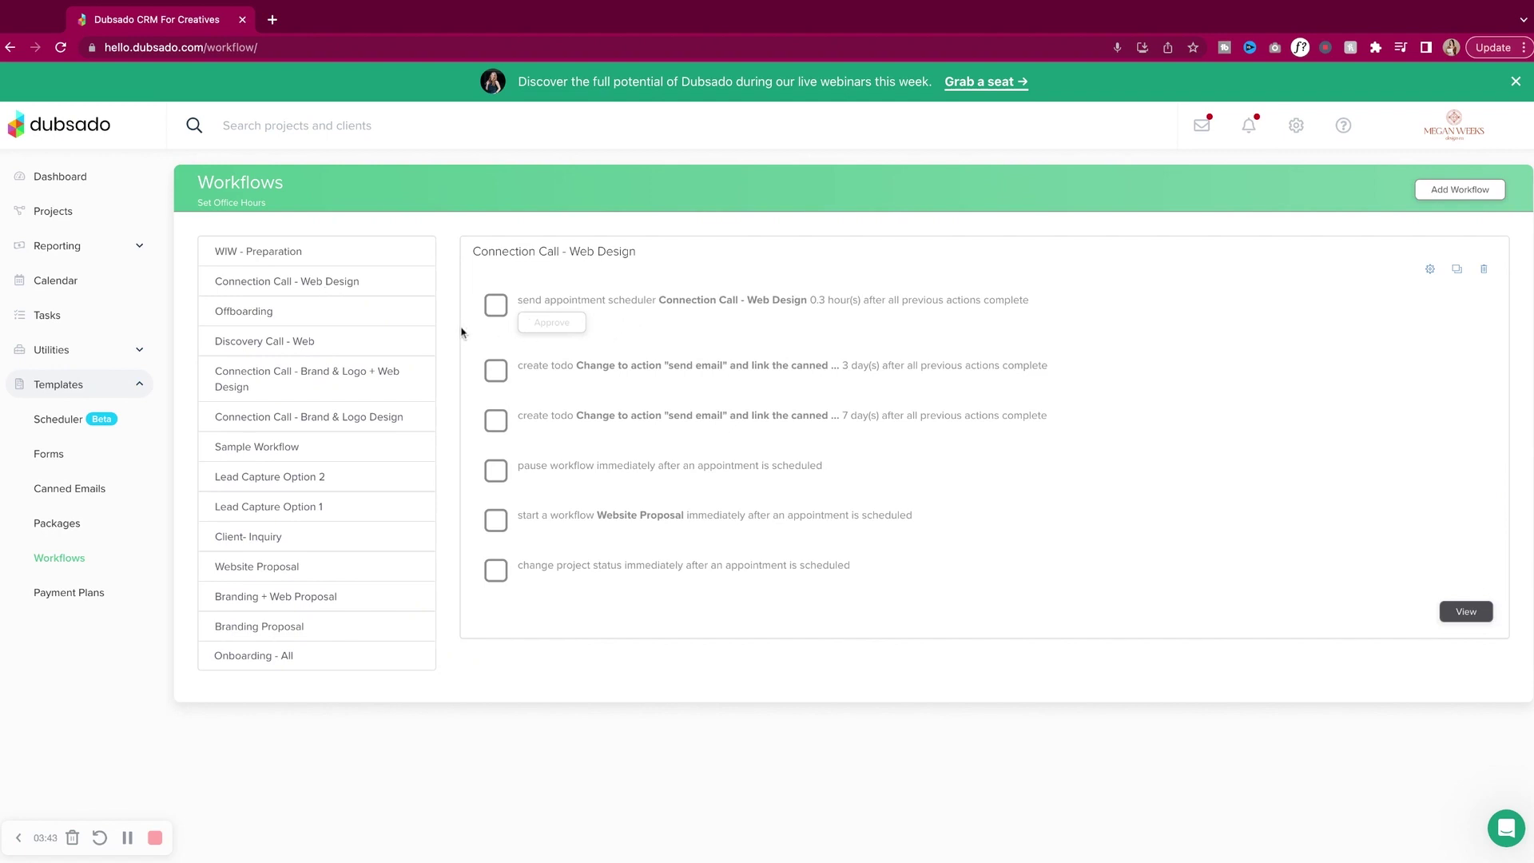
{"action": "left_click", "coordinate": [331, 416]}
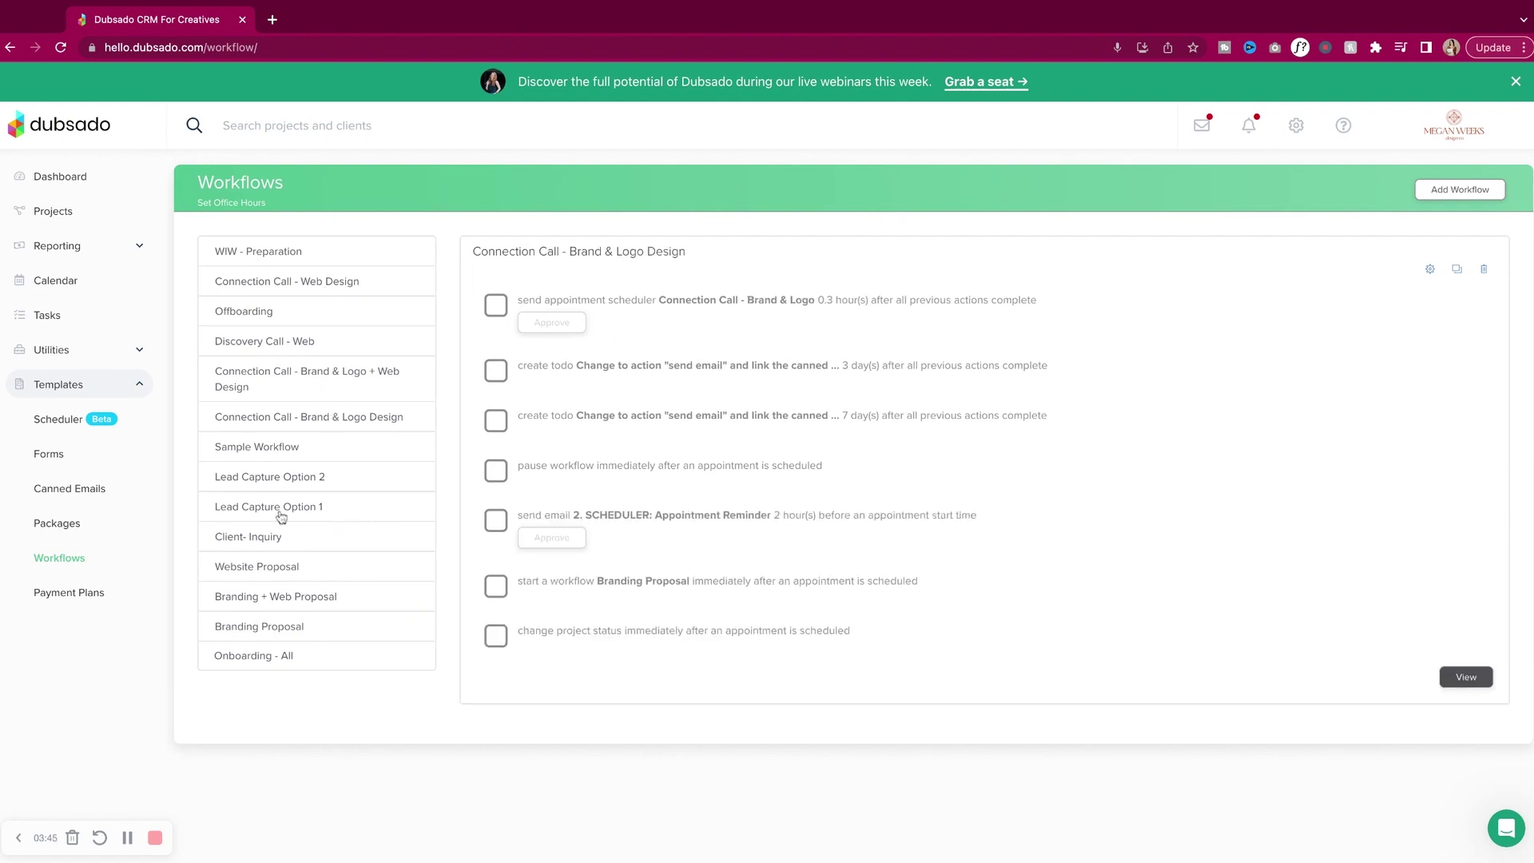
{"action": "left_click", "coordinate": [292, 457]}
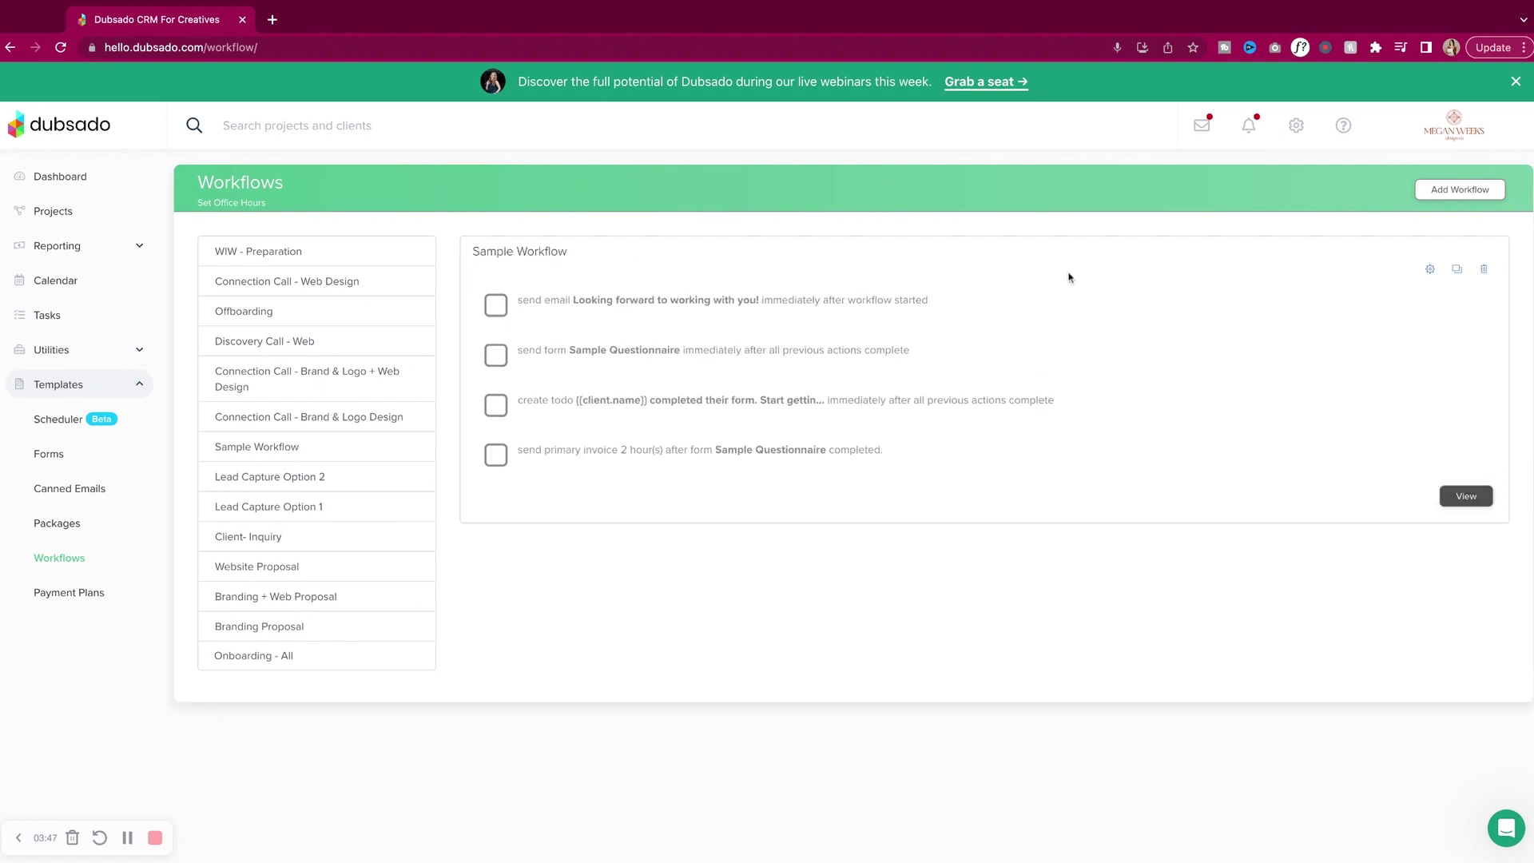
Edit Sample Workflow and inspect the welcome email's timing and canned email options without changes.
{"action": "left_click", "coordinate": [1430, 269]}
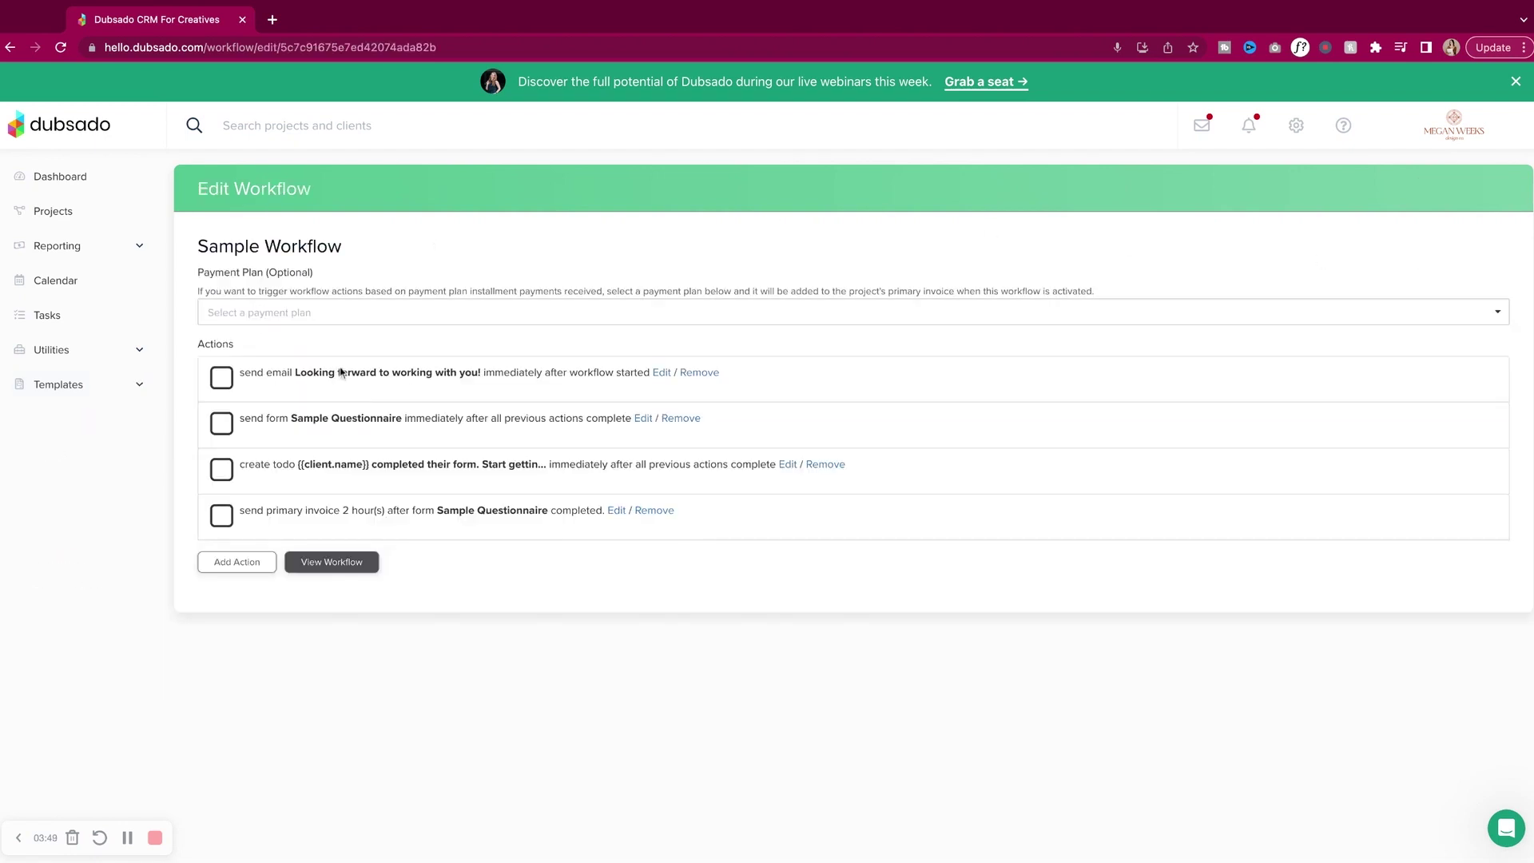
{"action": "left_click", "coordinate": [666, 376]}
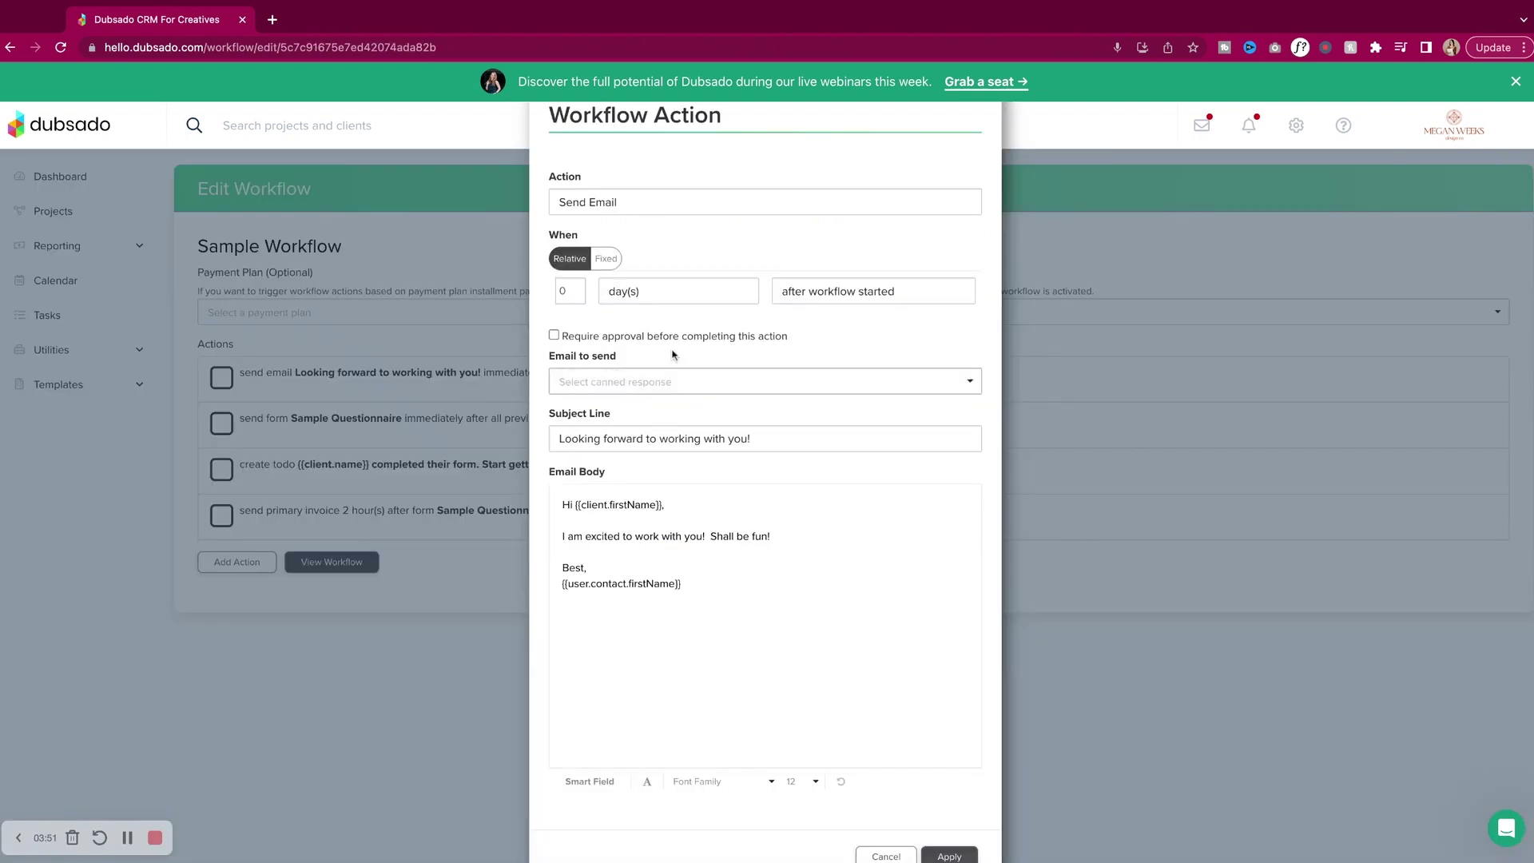
{"action": "left_click", "coordinate": [903, 290]}
{"action": "left_click", "coordinate": [599, 382]}
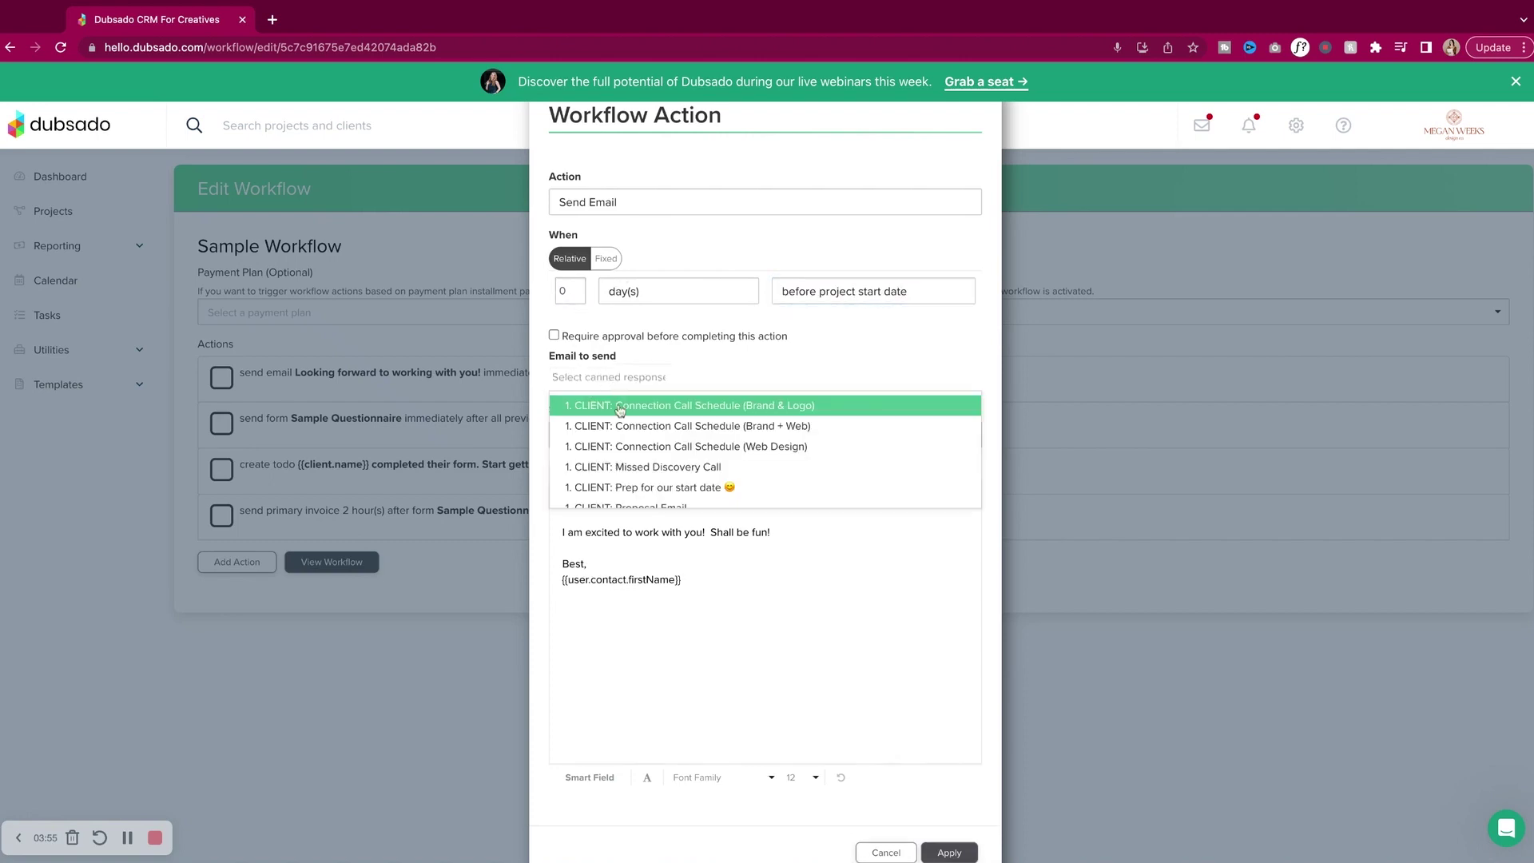
{"action": "left_click", "coordinate": [650, 365]}
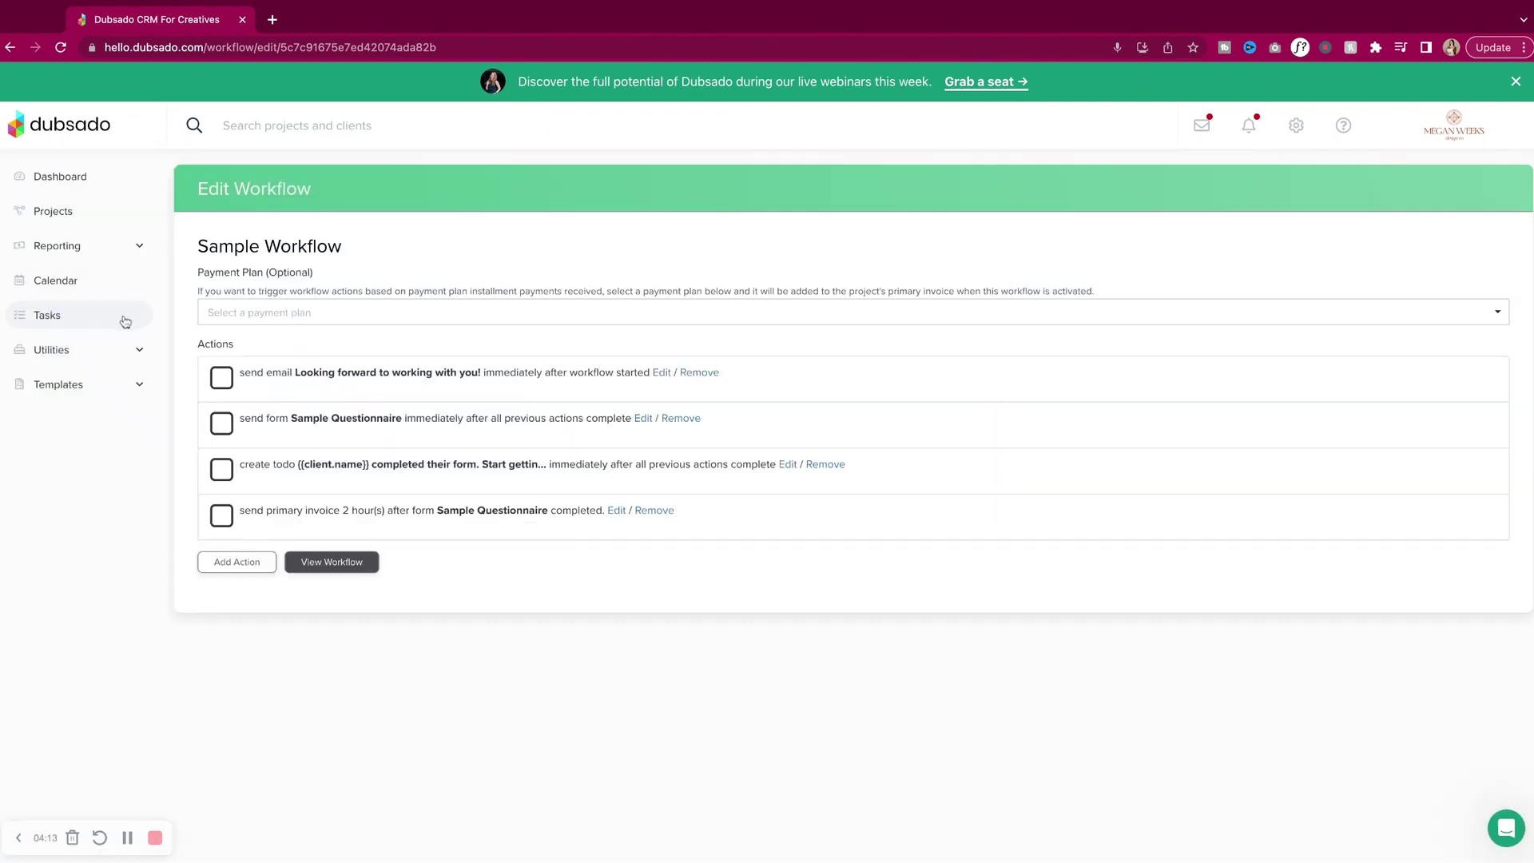
Look over the task list and the Website in a Week task board.
{"action": "left_click", "coordinate": [125, 319]}
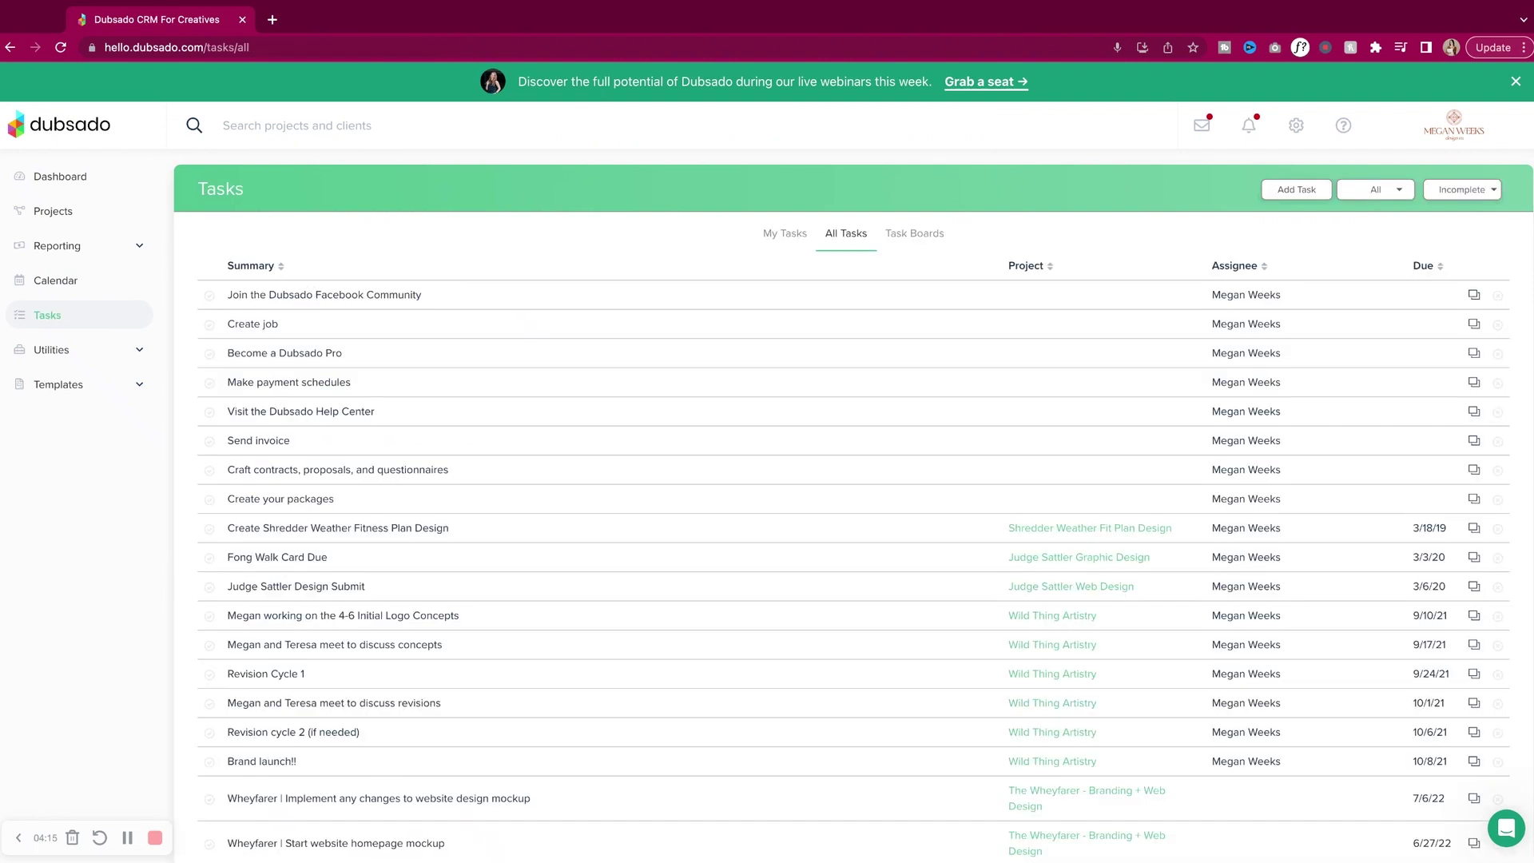
{"action": "left_click", "coordinate": [942, 243]}
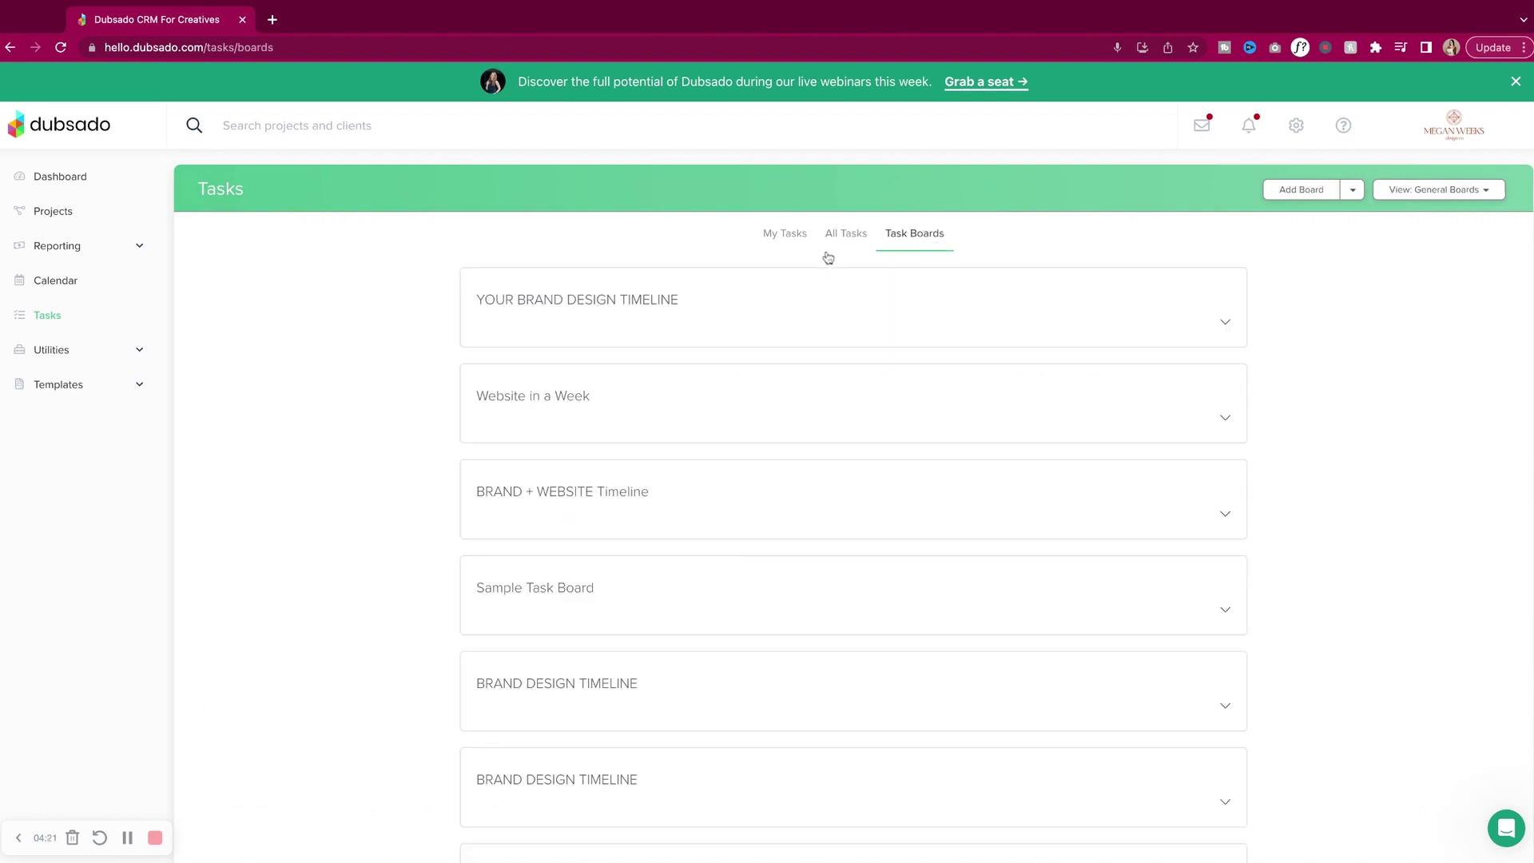
{"action": "left_click", "coordinate": [683, 405]}
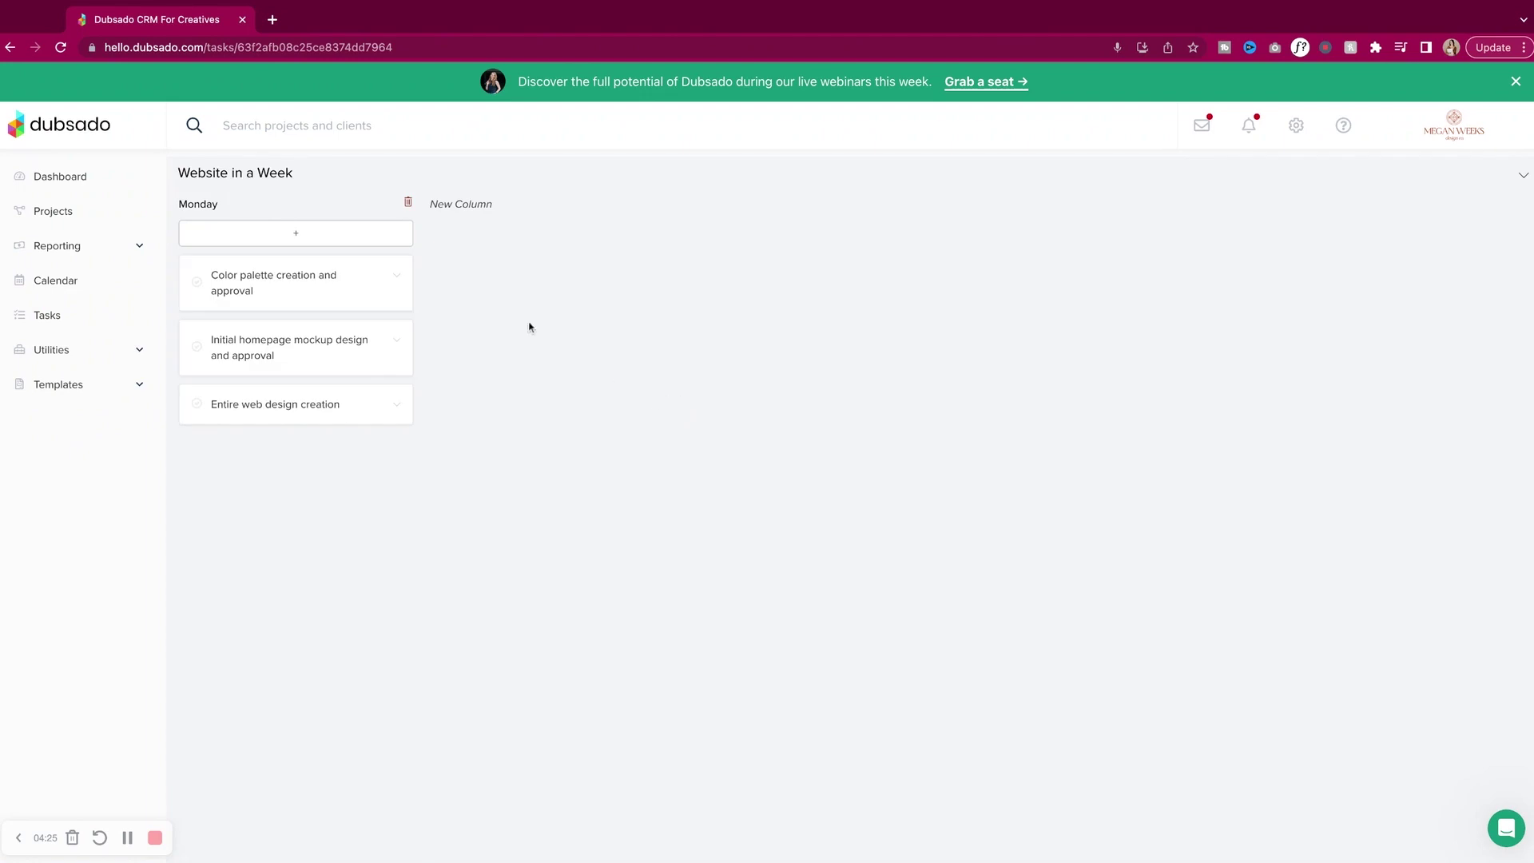
{"action": "left_click", "coordinate": [11, 47]}
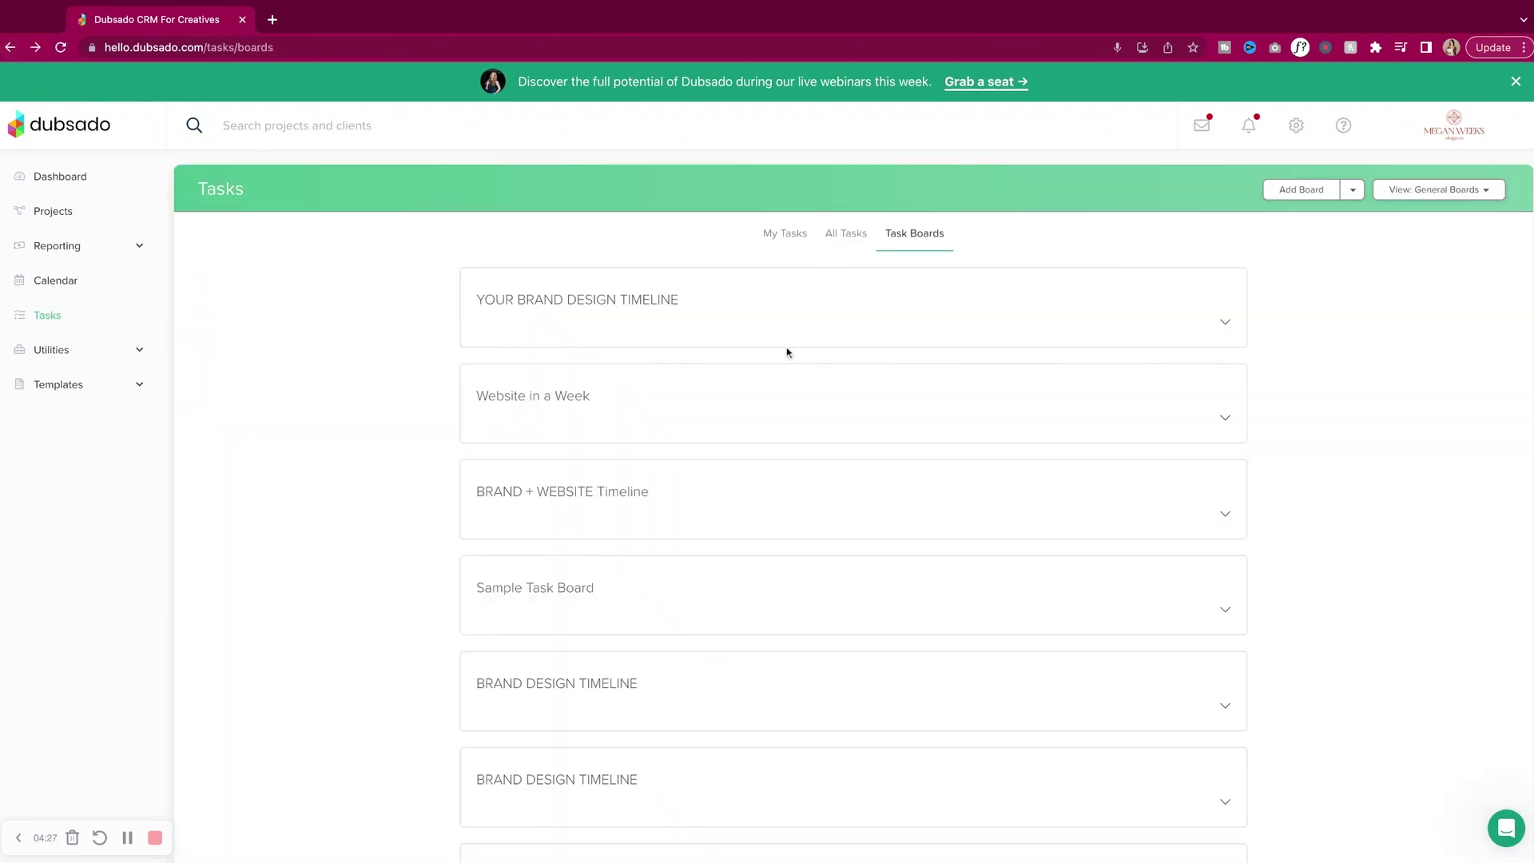
Open BRAND DESIGN TIMELINE and inspect its development phase to-do without changes.
{"action": "scroll", "coordinate": [787, 353], "scroll_direction": "down", "scroll_amount": 2}
{"action": "scroll", "coordinate": [787, 352], "scroll_direction": "down", "scroll_amount": 2}
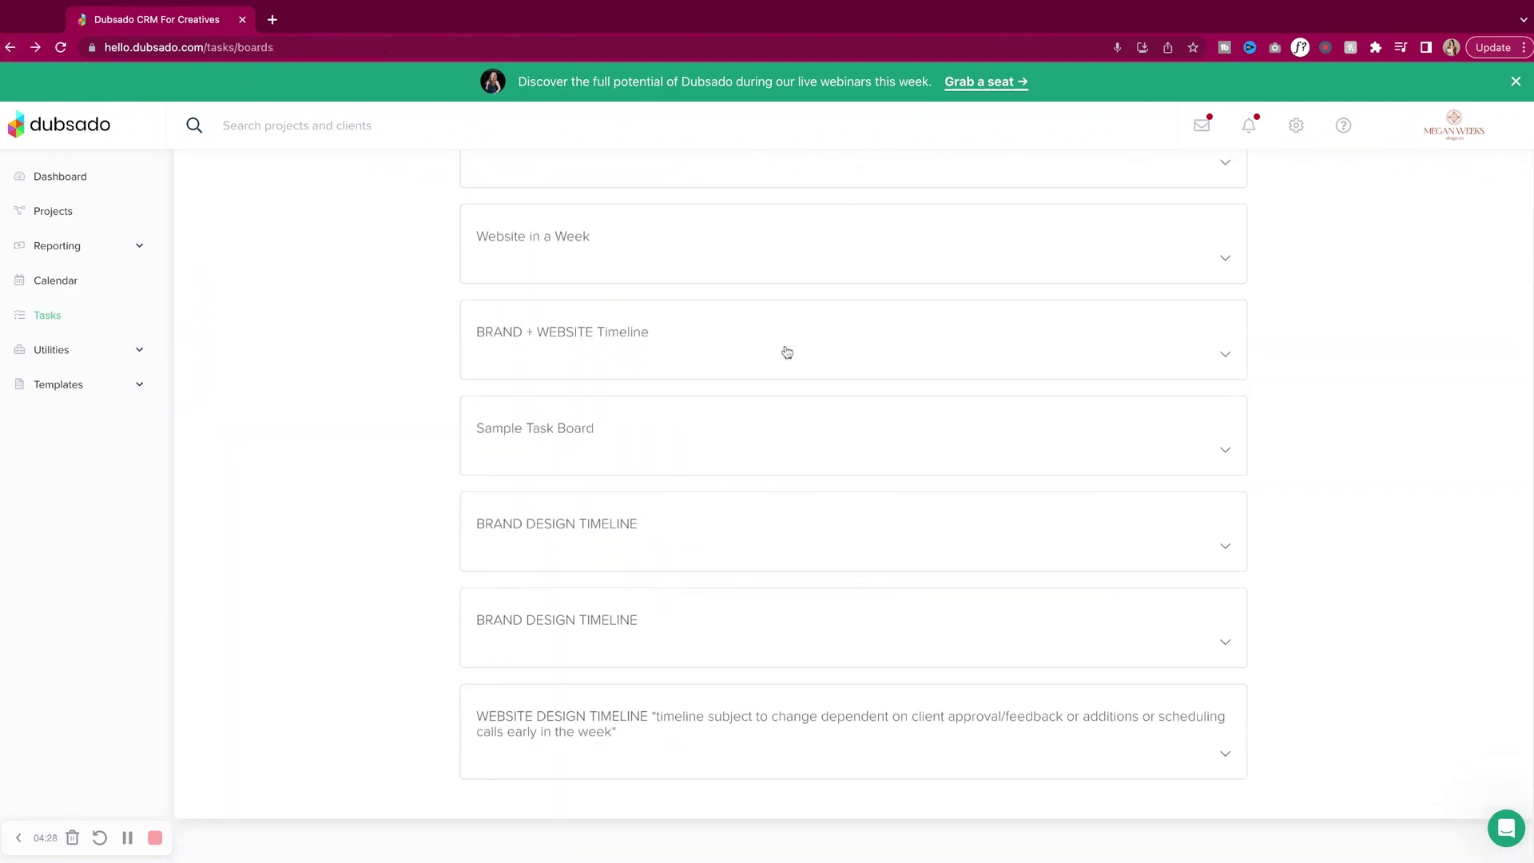
{"action": "left_click", "coordinate": [755, 543]}
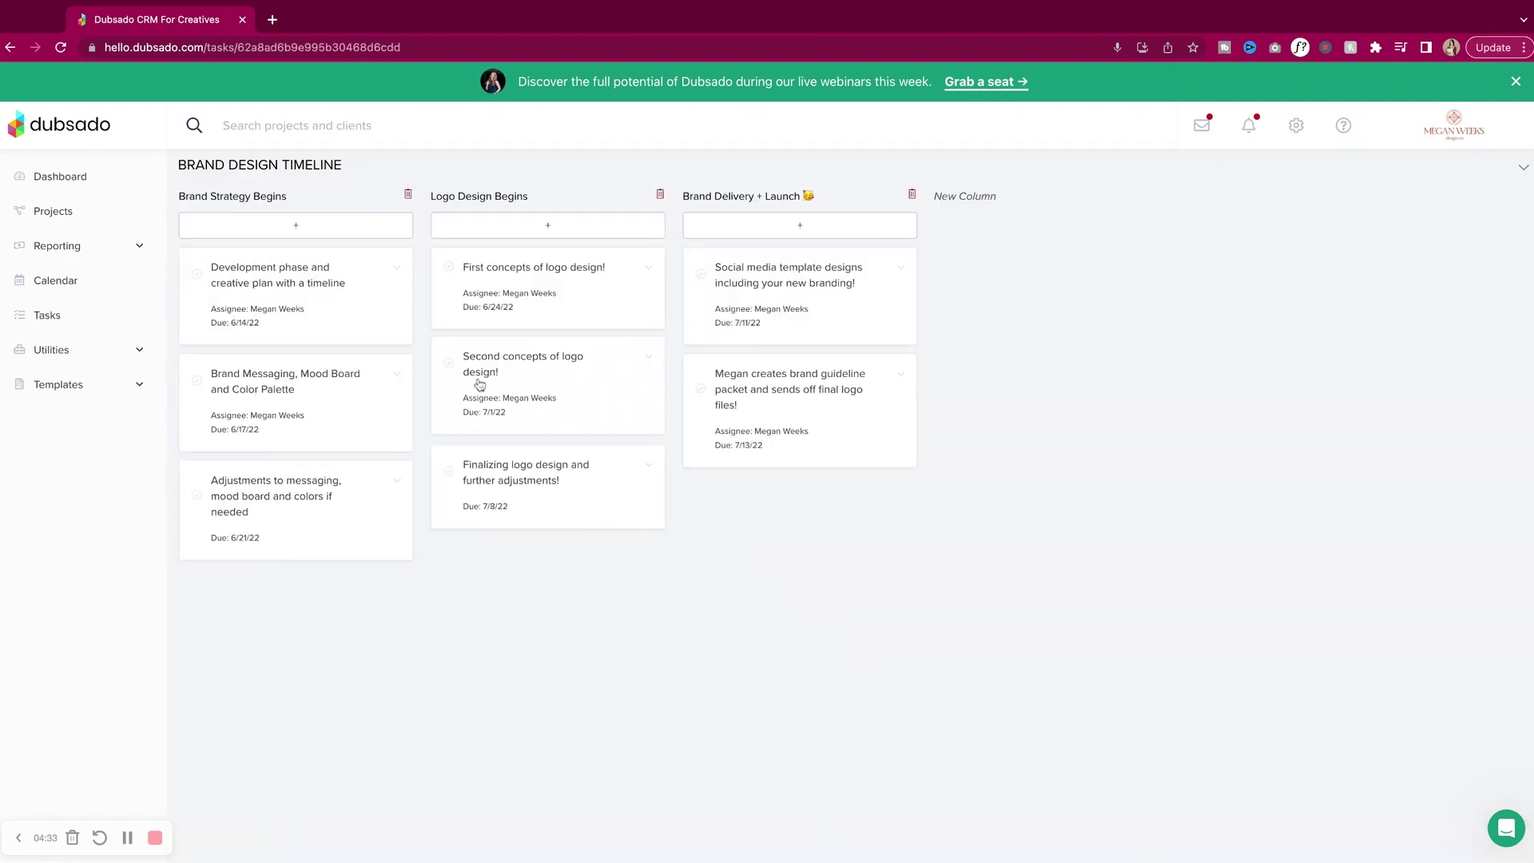
{"action": "left_click", "coordinate": [298, 271]}
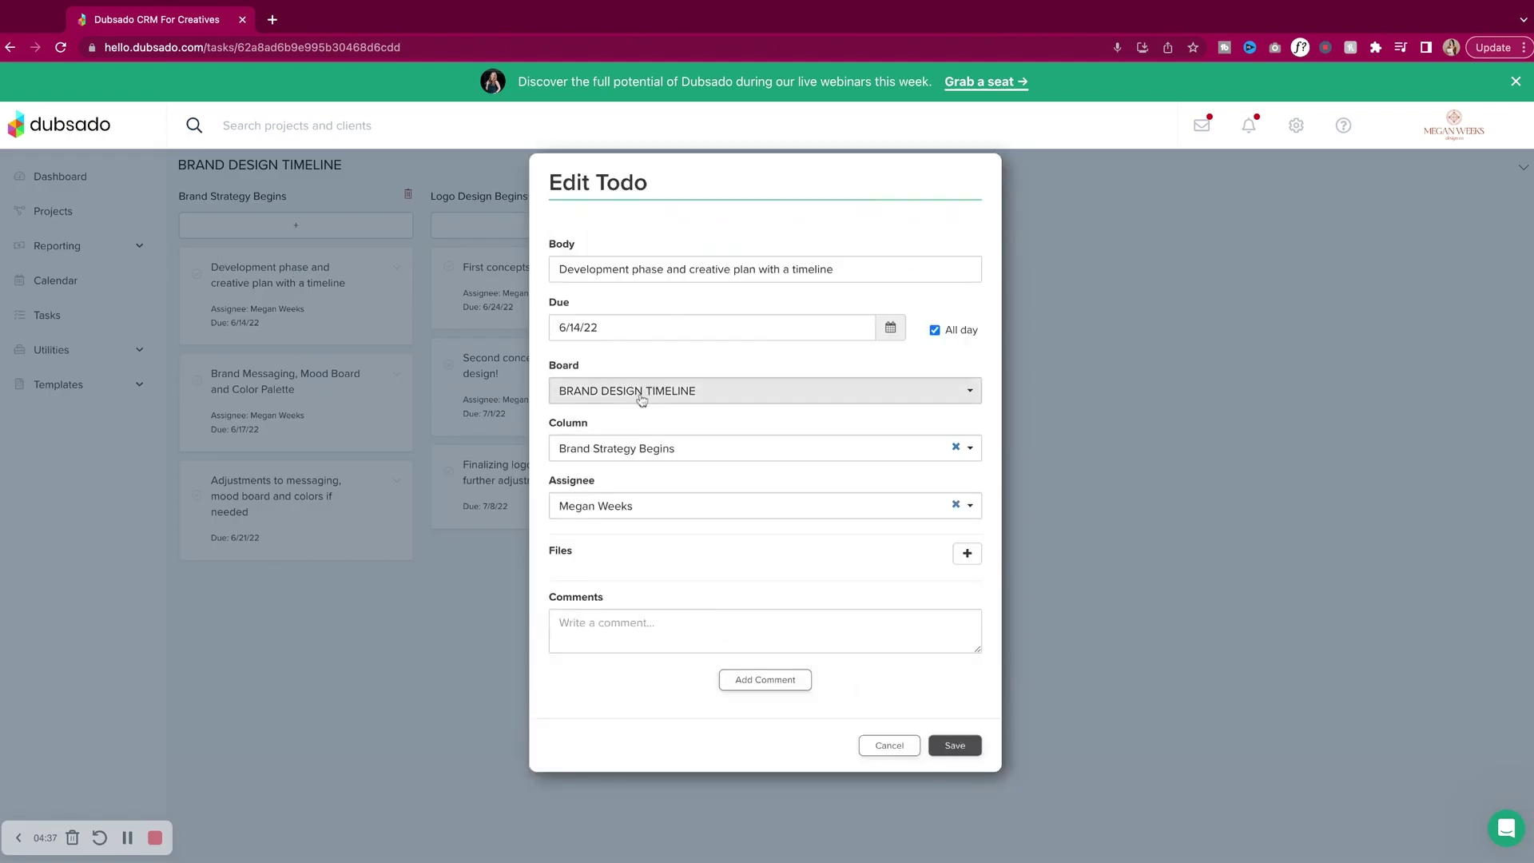
{"action": "left_click", "coordinate": [887, 743]}
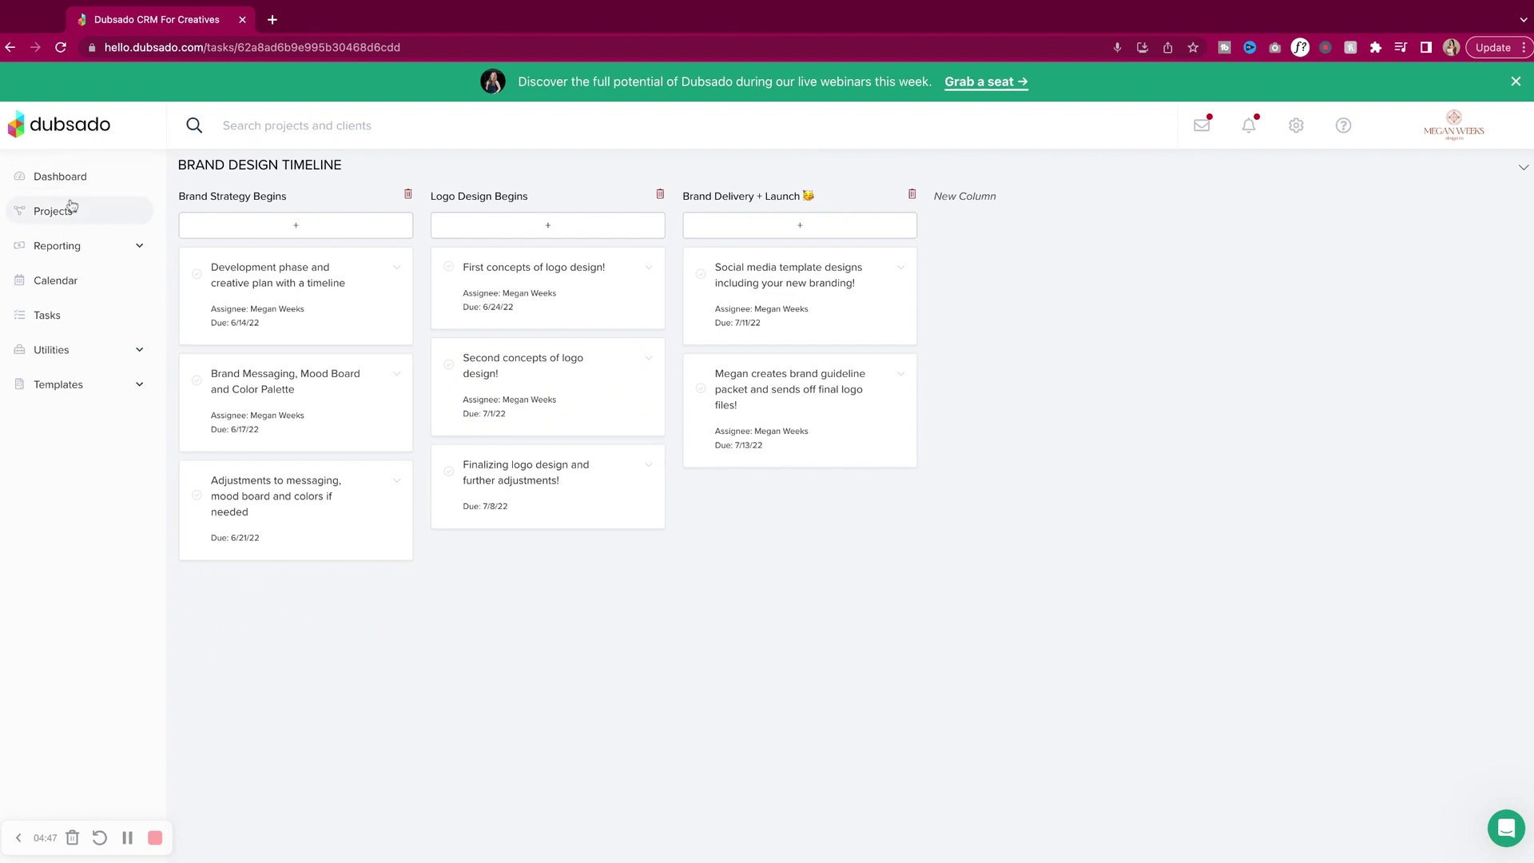
Open the Test project and check its running workflow and the workflows available to apply.
{"action": "left_click", "coordinate": [72, 209]}
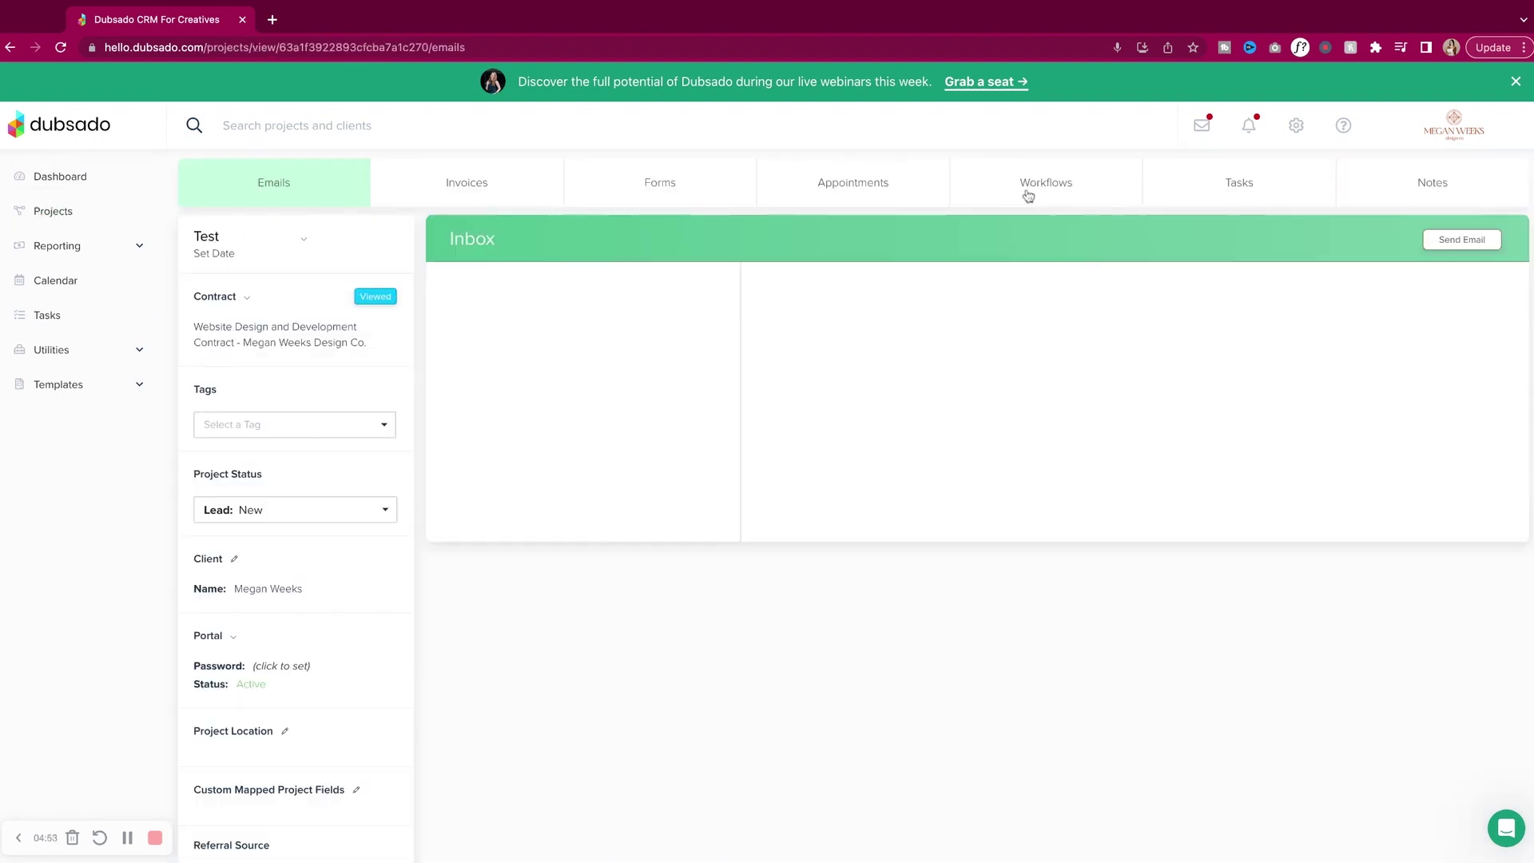
{"action": "left_click", "coordinate": [1028, 196]}
{"action": "left_click", "coordinate": [1013, 276]}
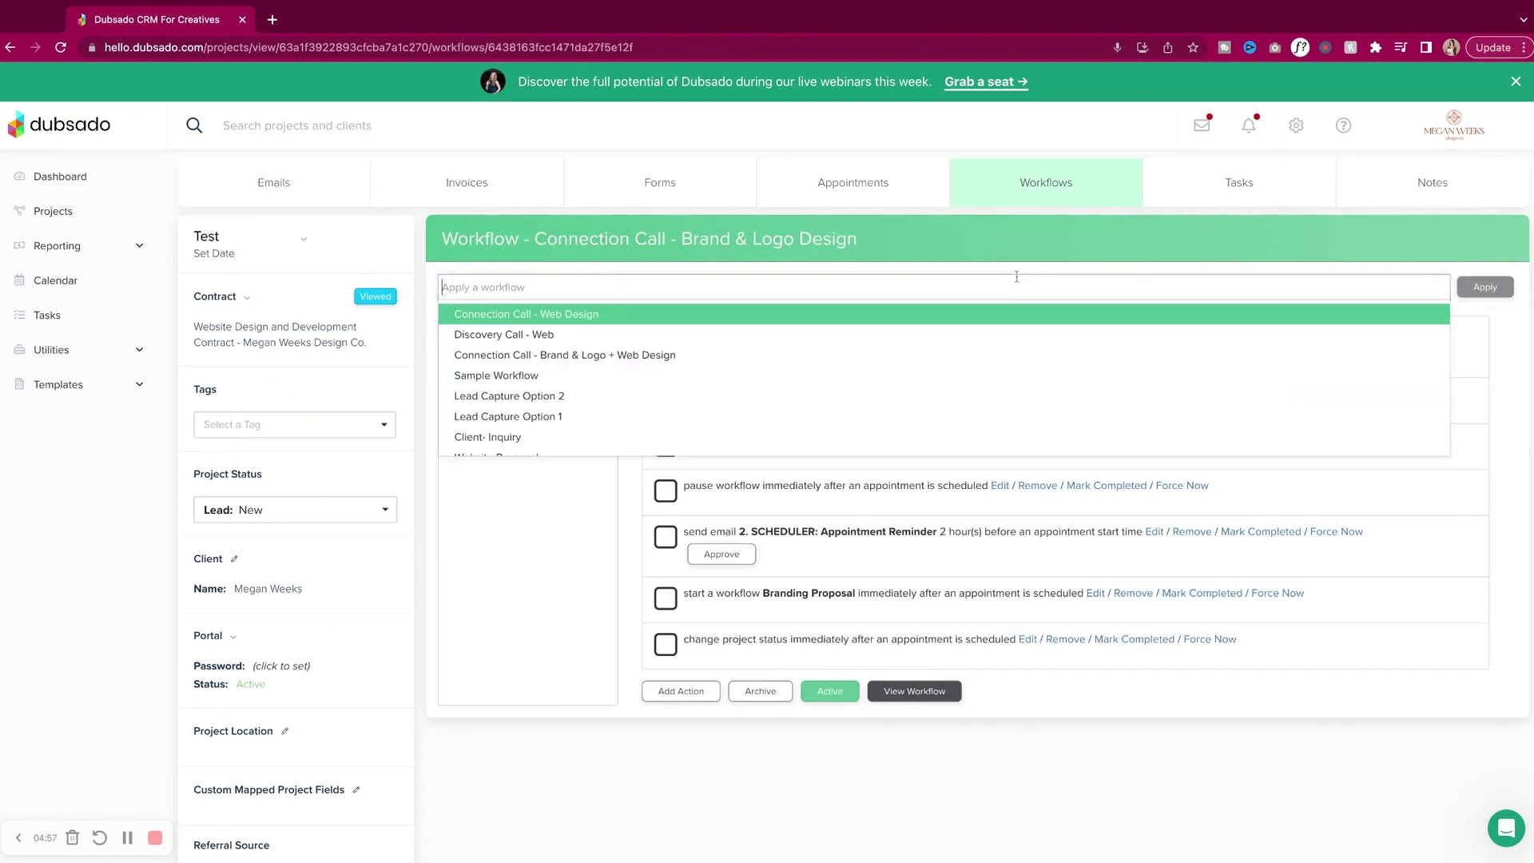
{"action": "scroll", "coordinate": [722, 383], "scroll_direction": "down", "scroll_amount": 3}
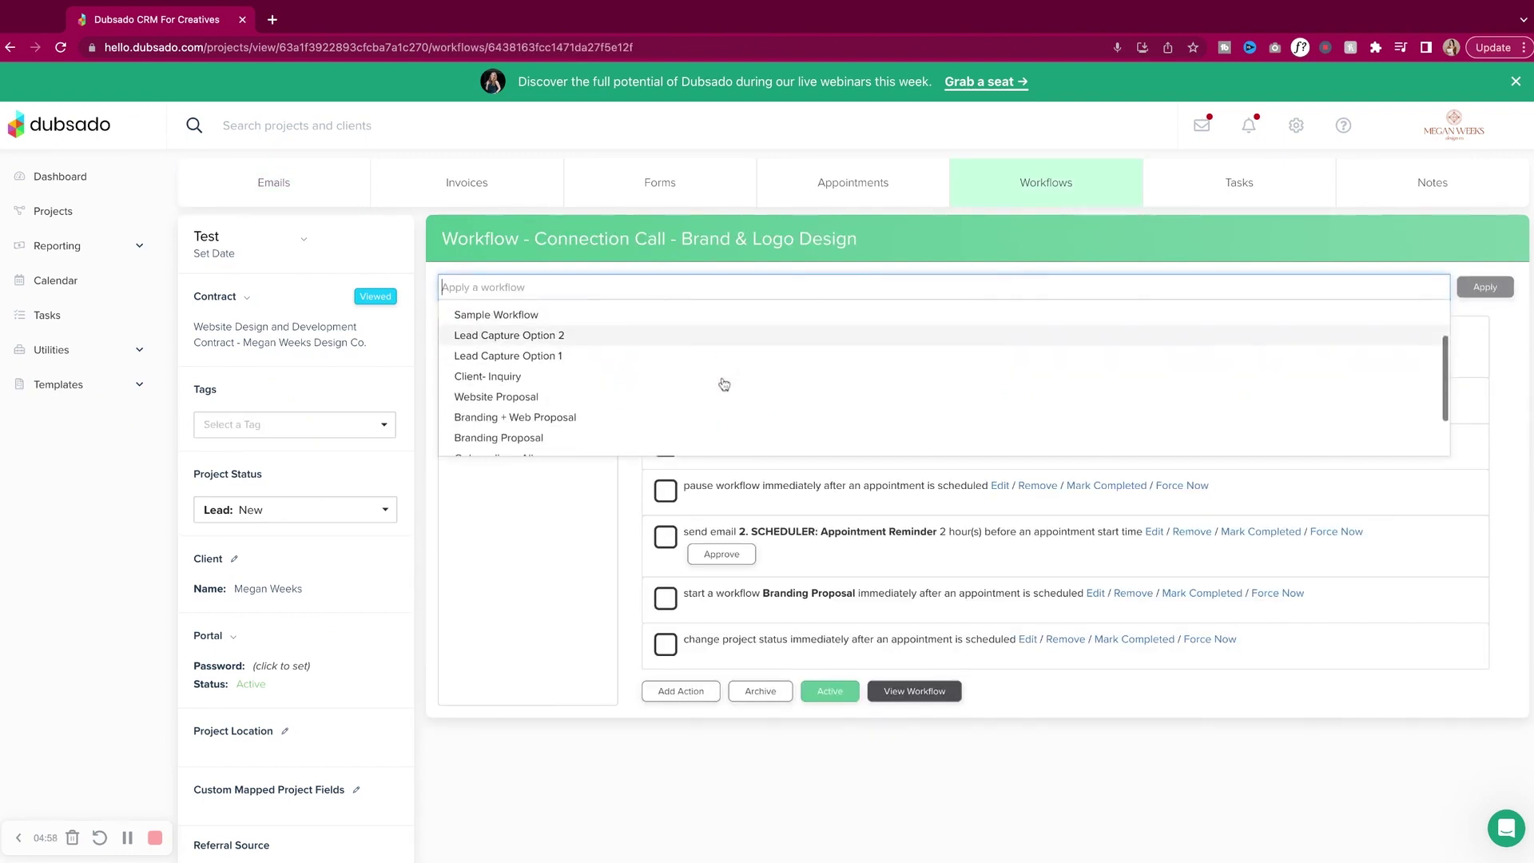
View the Test project's task boards and the available board templates, adding none.
{"action": "left_click", "coordinate": [1173, 201]}
{"action": "left_click", "coordinate": [1026, 294]}
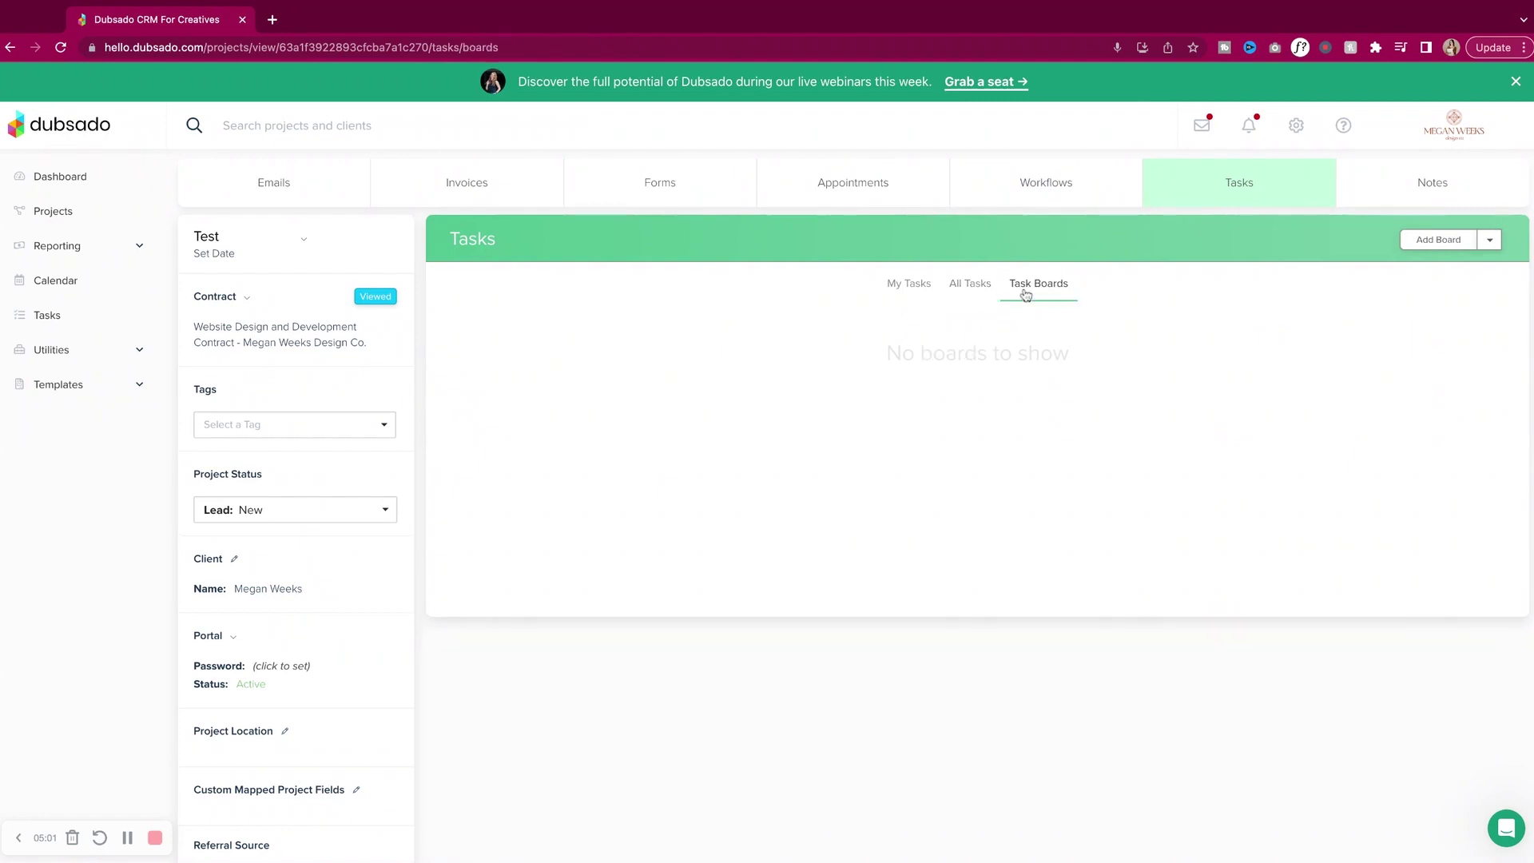
{"action": "left_click", "coordinate": [1491, 247]}
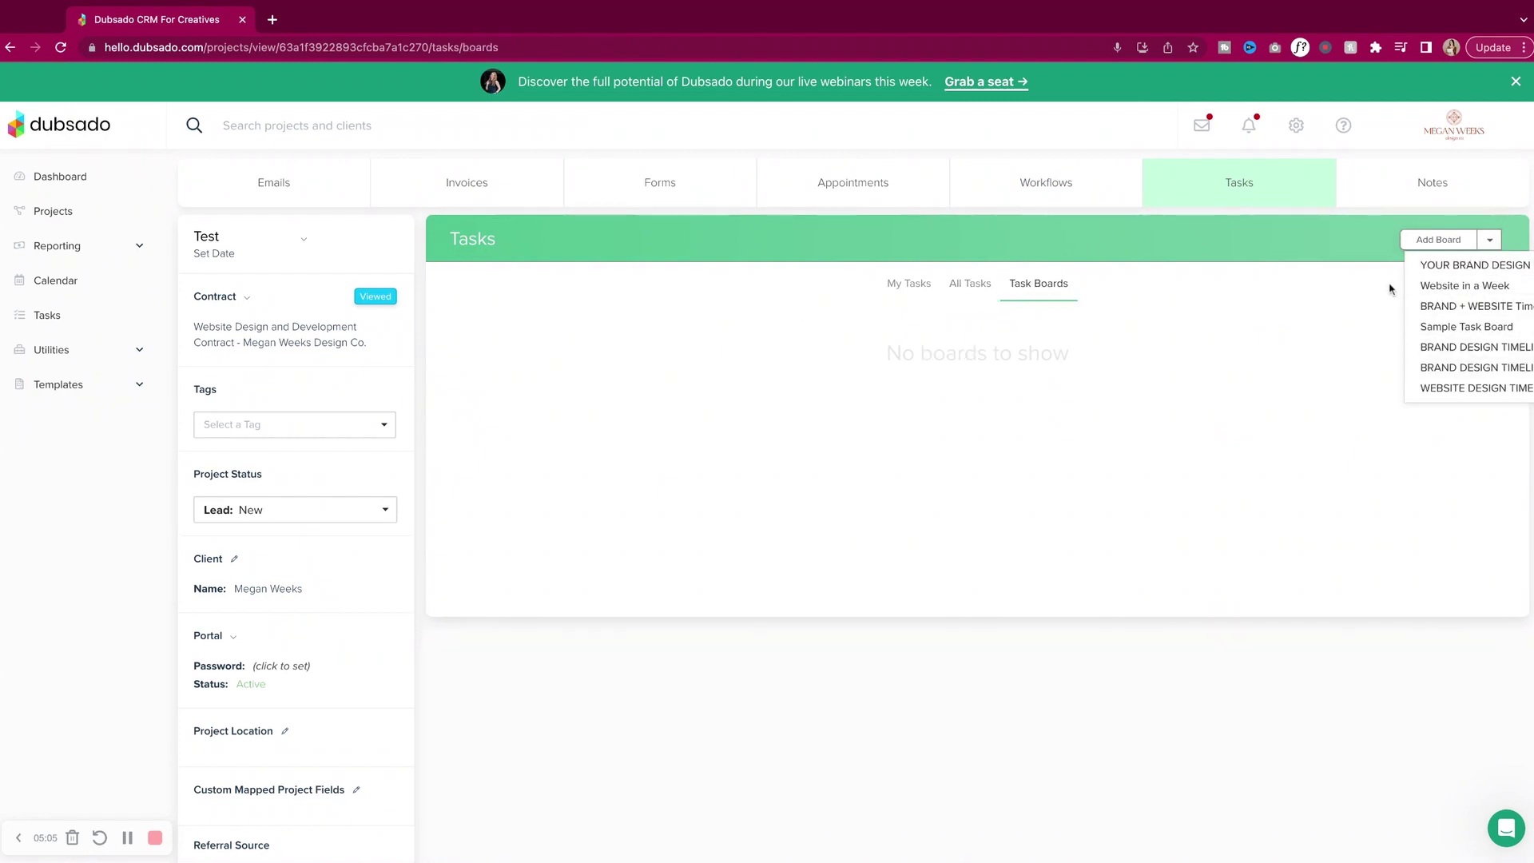
{"action": "left_click", "coordinate": [1313, 289]}
{"action": "scroll", "coordinate": [782, 346], "scroll_direction": "down", "scroll_amount": 2}
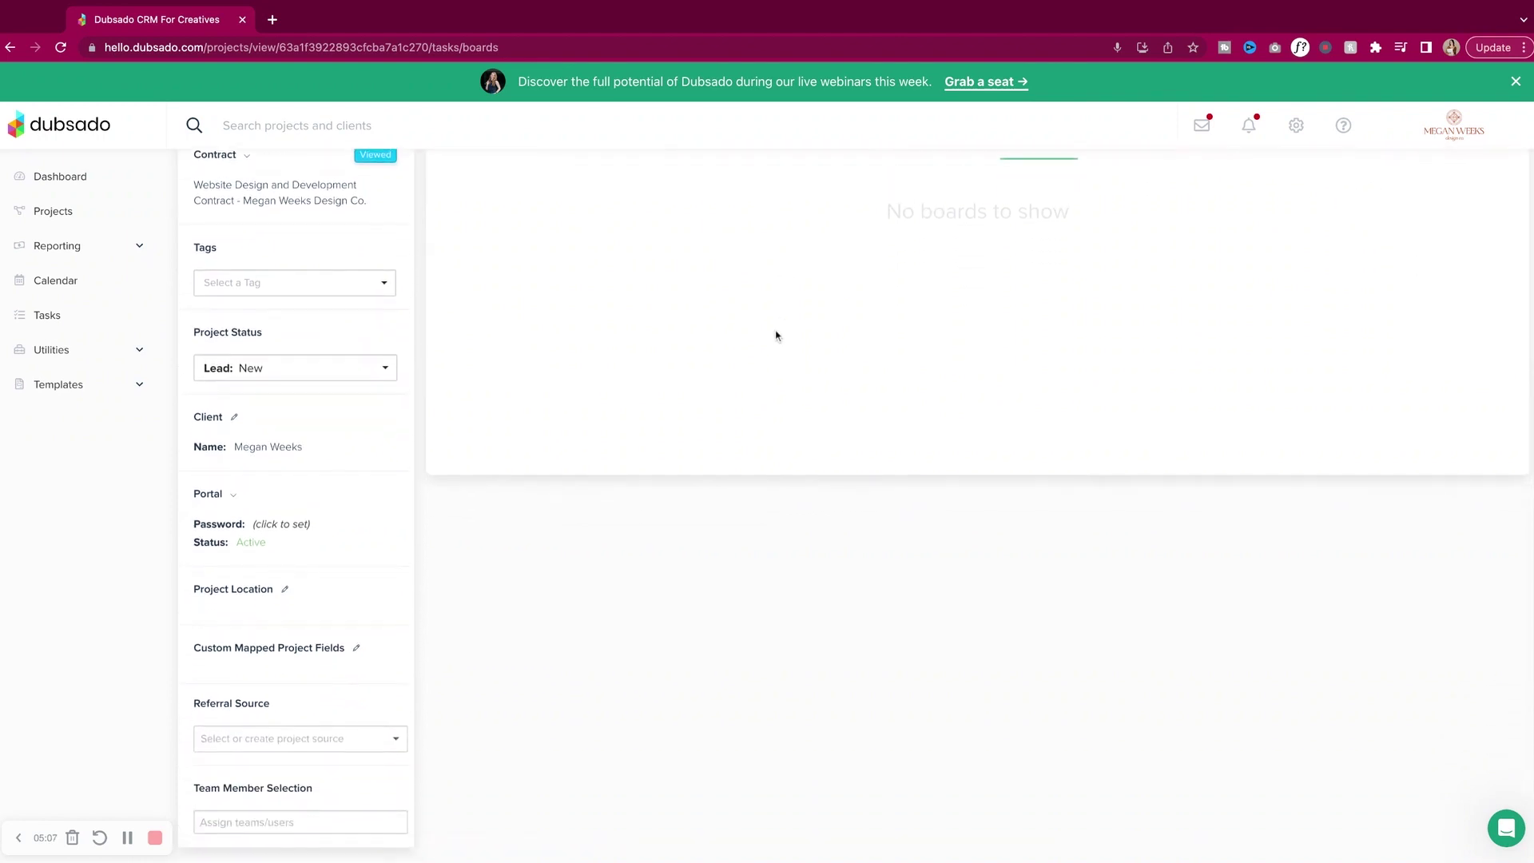
Open the client portal, submit the client's e-mail to sign in, then close that sign-in tab.
{"action": "left_click", "coordinate": [233, 485]}
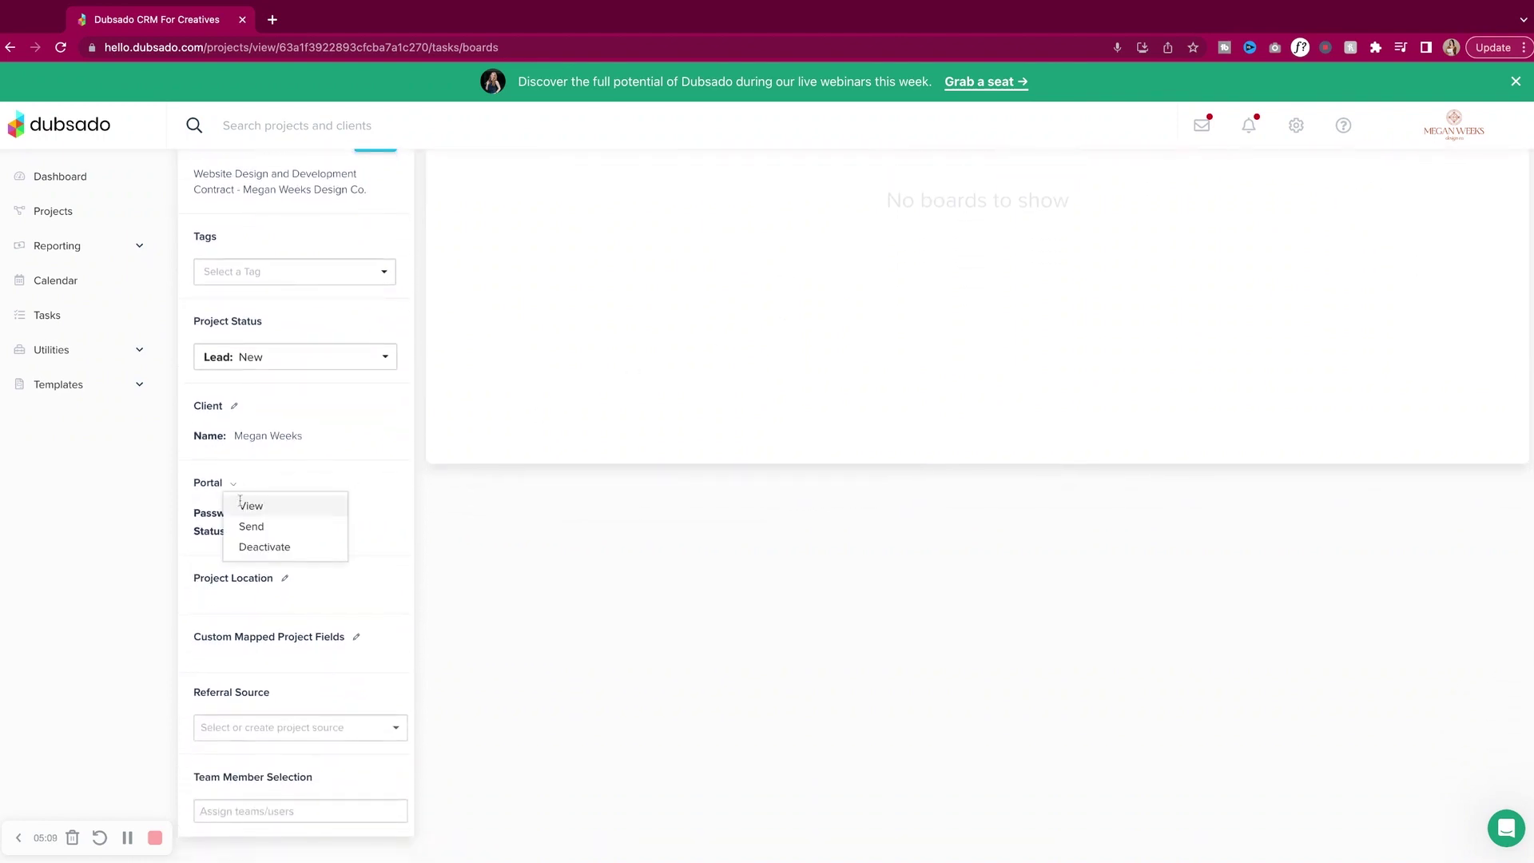
{"action": "left_click", "coordinate": [242, 503]}
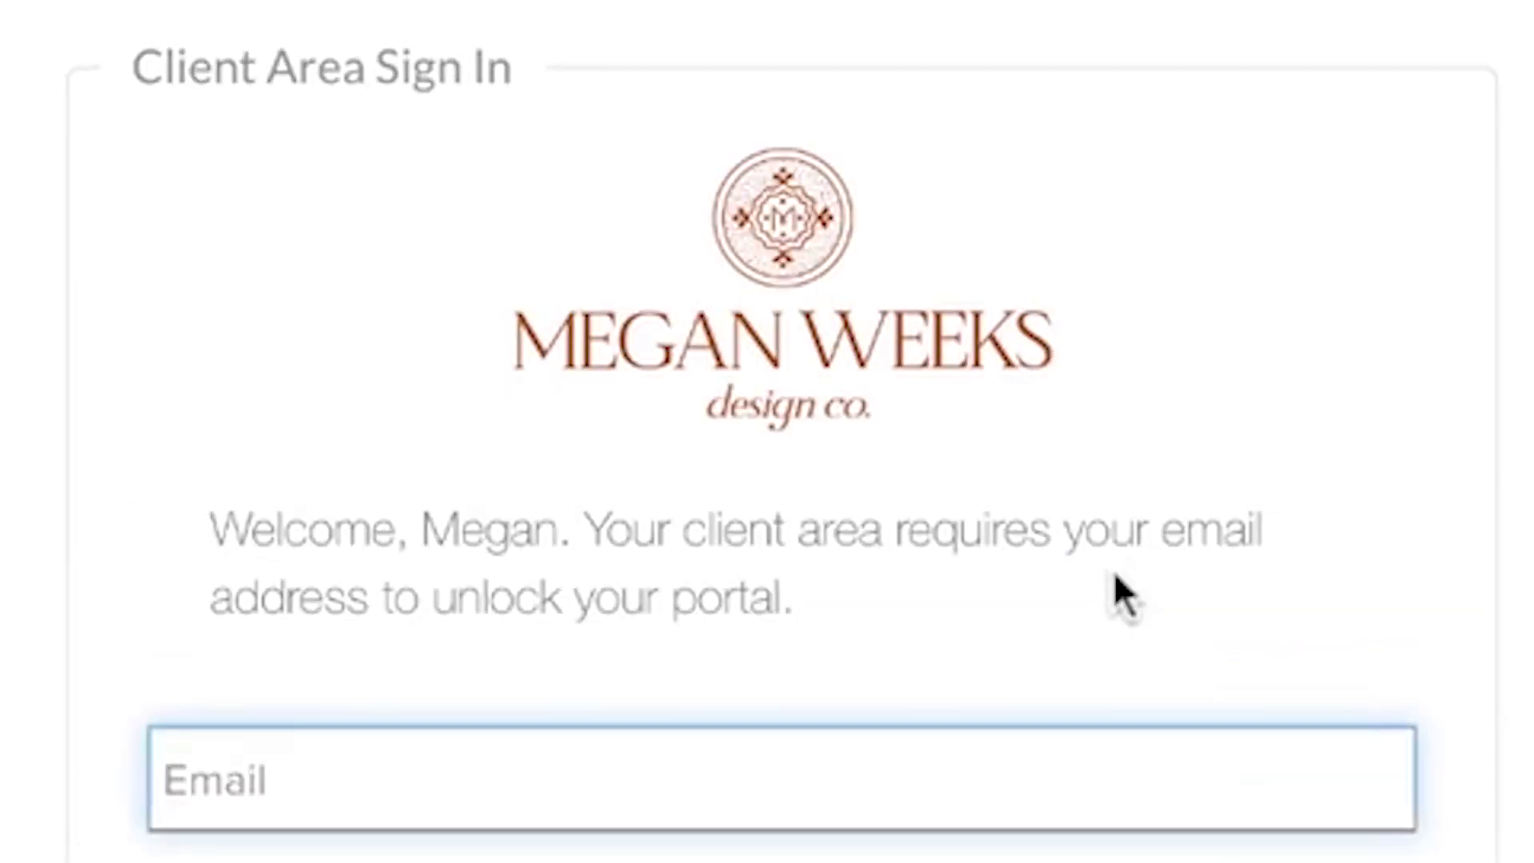
{"action": "key", "text": "Return"}
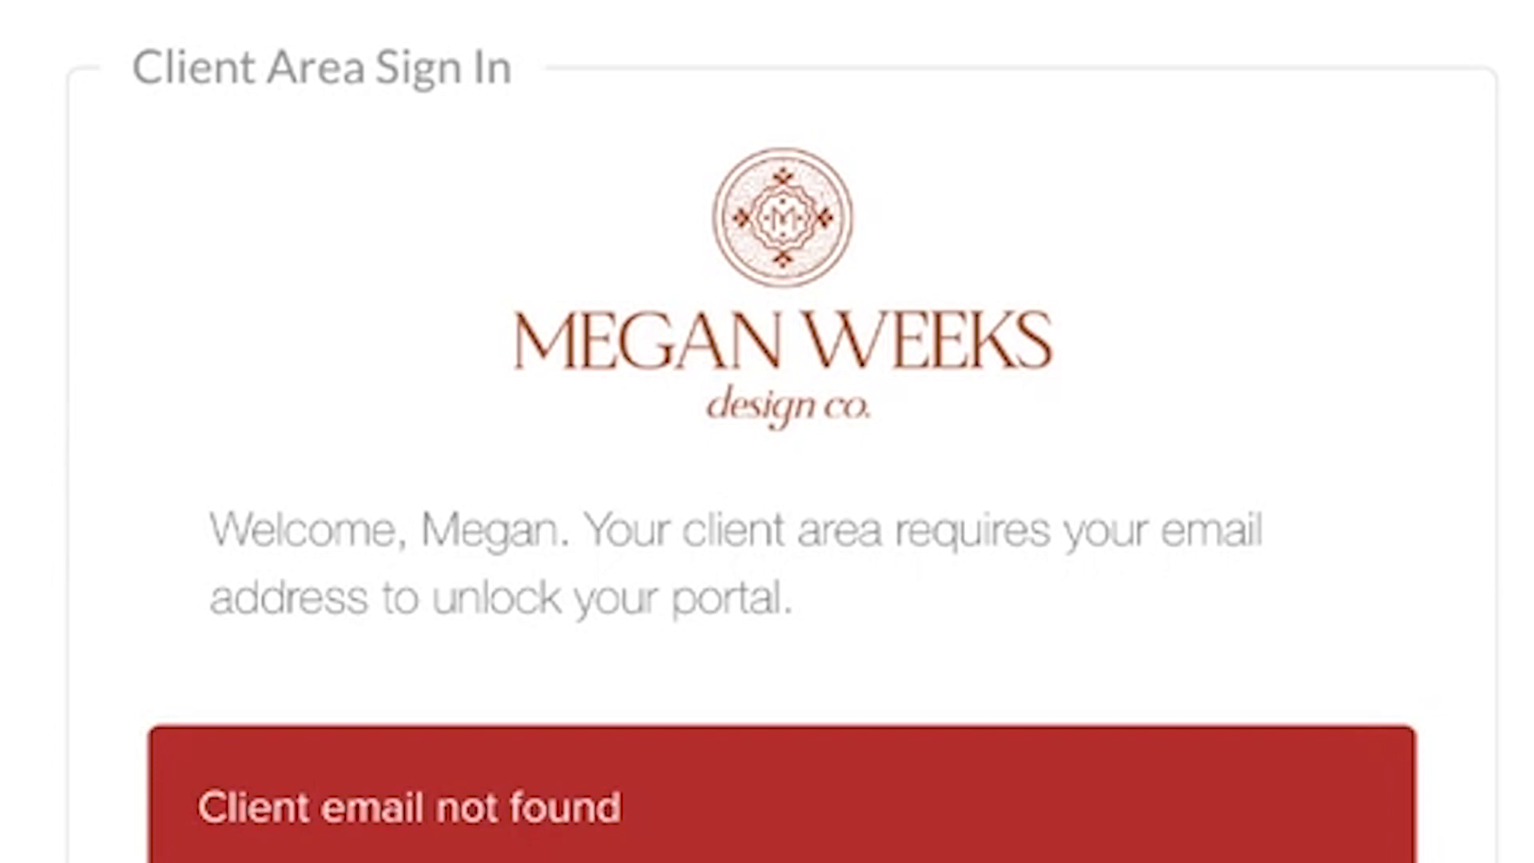
{"action": "left_click", "coordinate": [163, 17]}
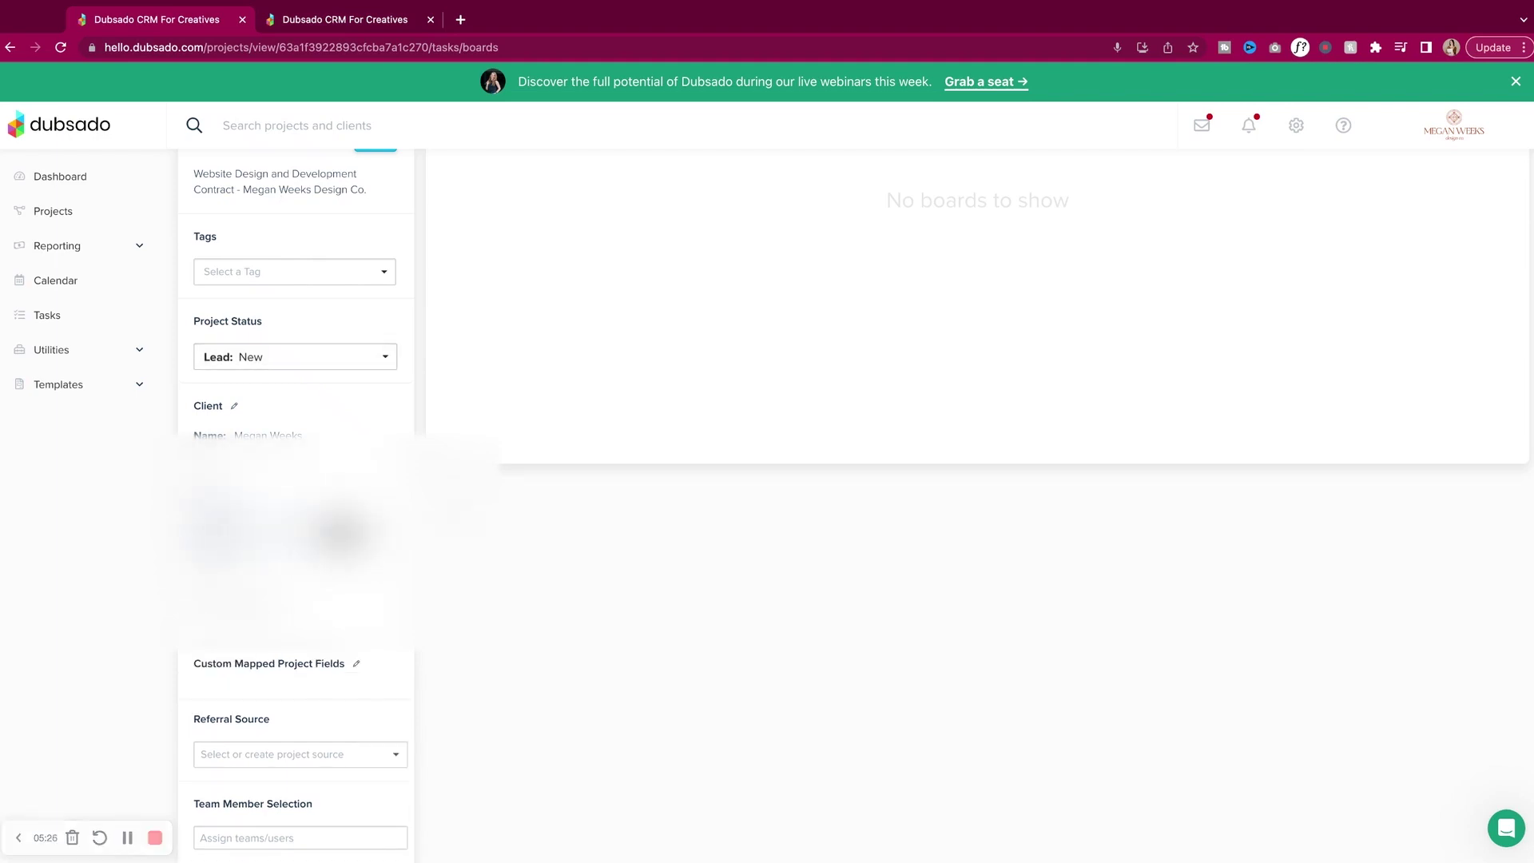
{"action": "left_click", "coordinate": [391, 17]}
{"action": "left_click", "coordinate": [685, 365]}
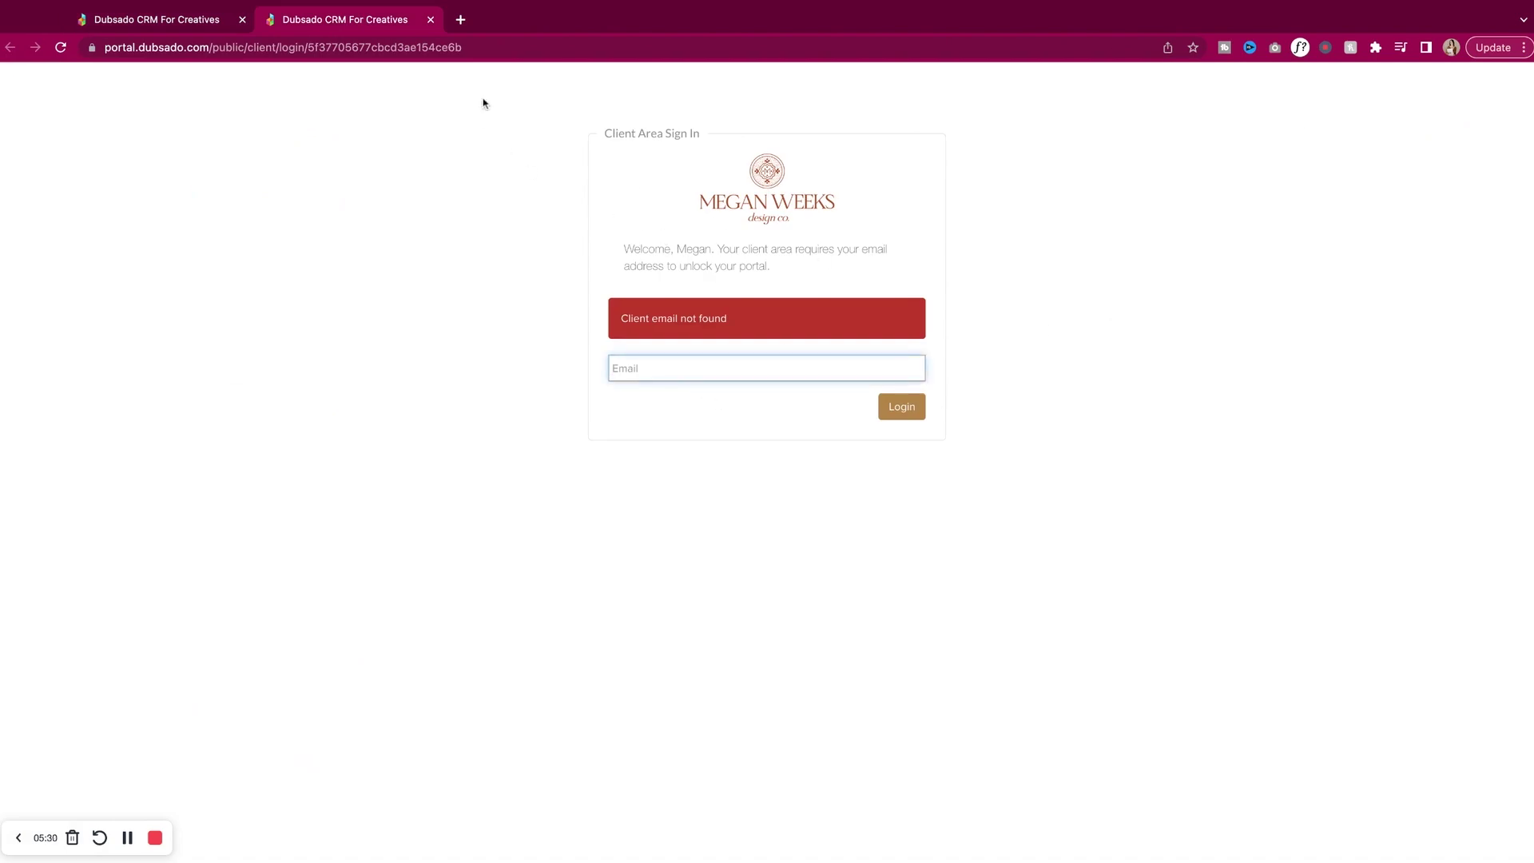
{"action": "left_click", "coordinate": [430, 20]}
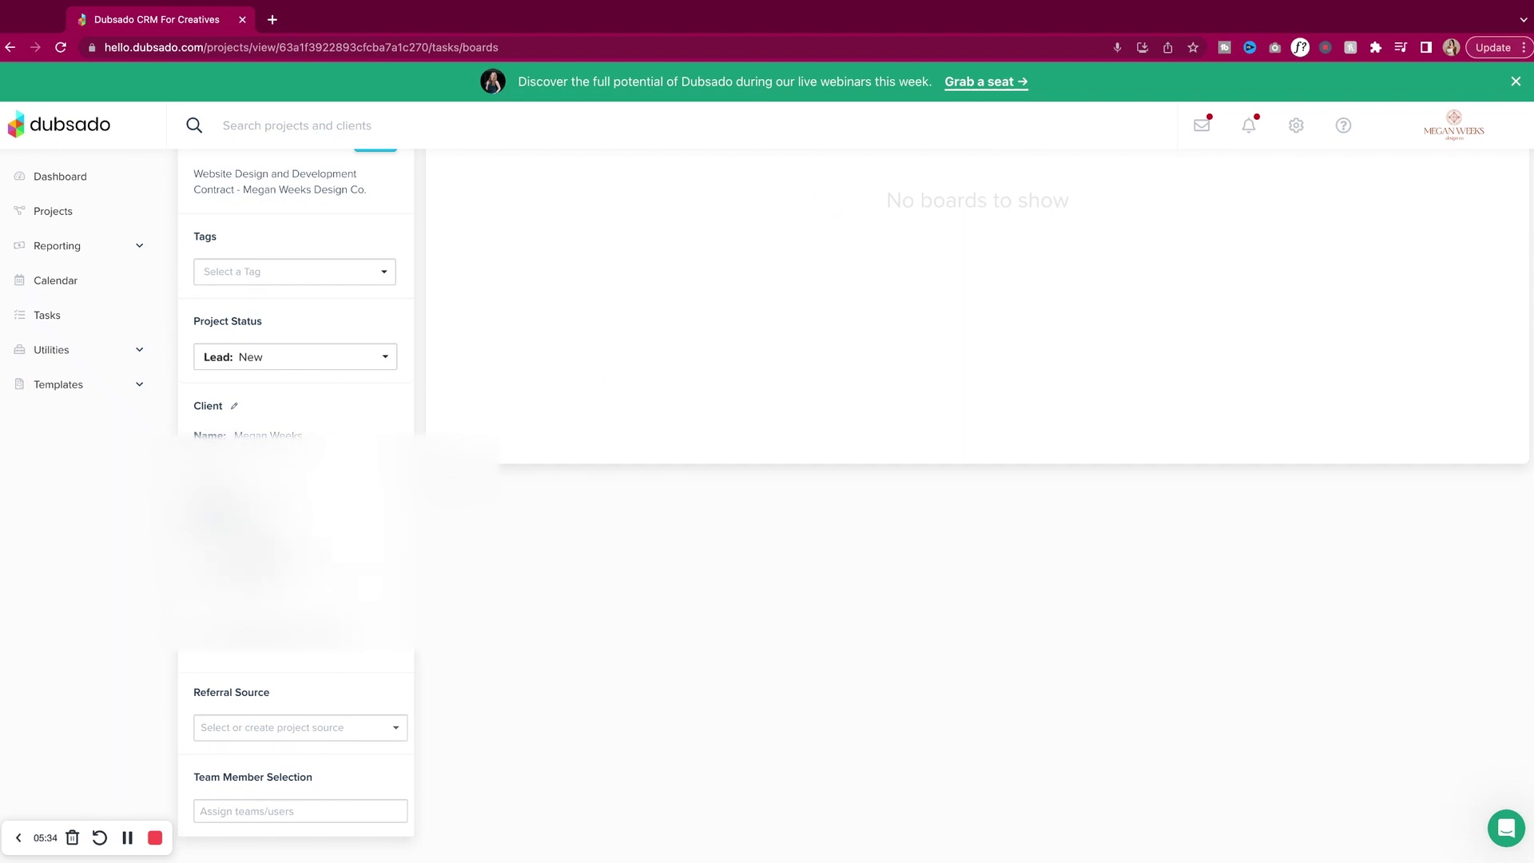
Reopen the client portal and log in with the client's password.
{"action": "left_click", "coordinate": [264, 520]}
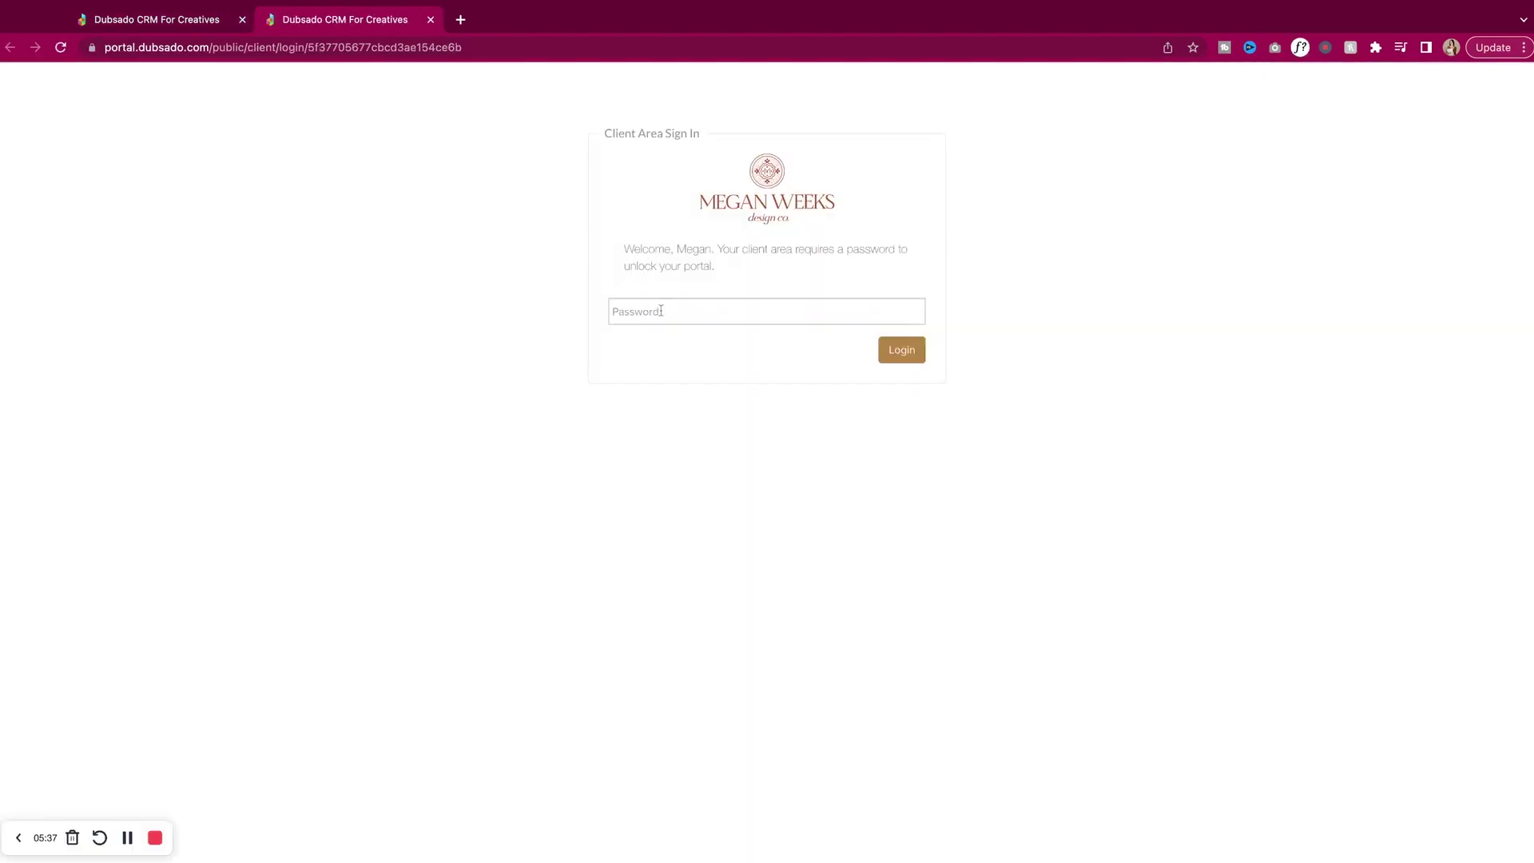
{"action": "left_click", "coordinate": [663, 311]}
{"action": "type", "text": "••••"}
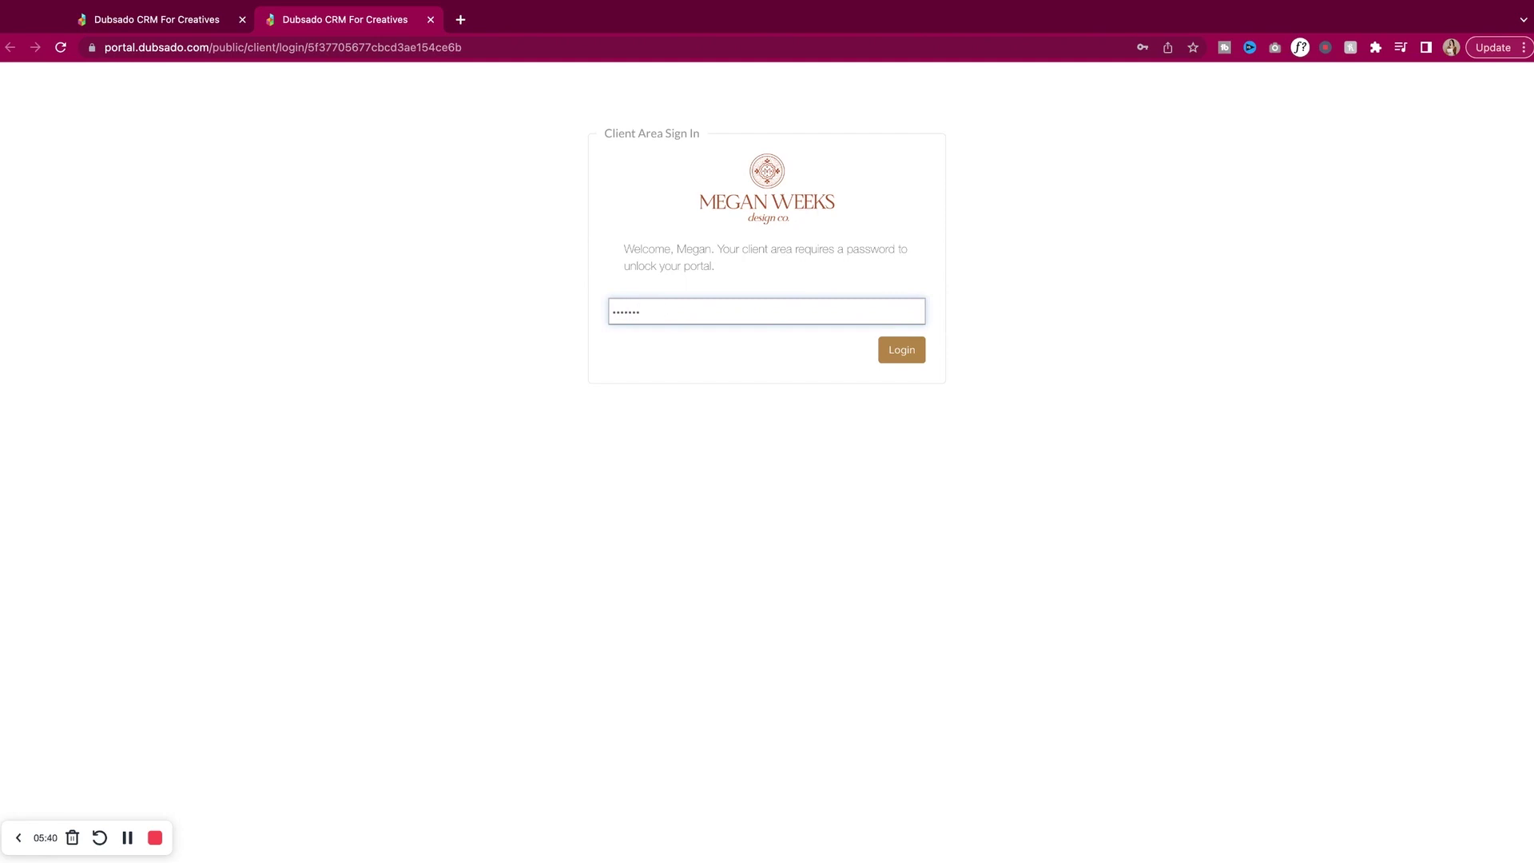
{"action": "key", "text": "Return"}
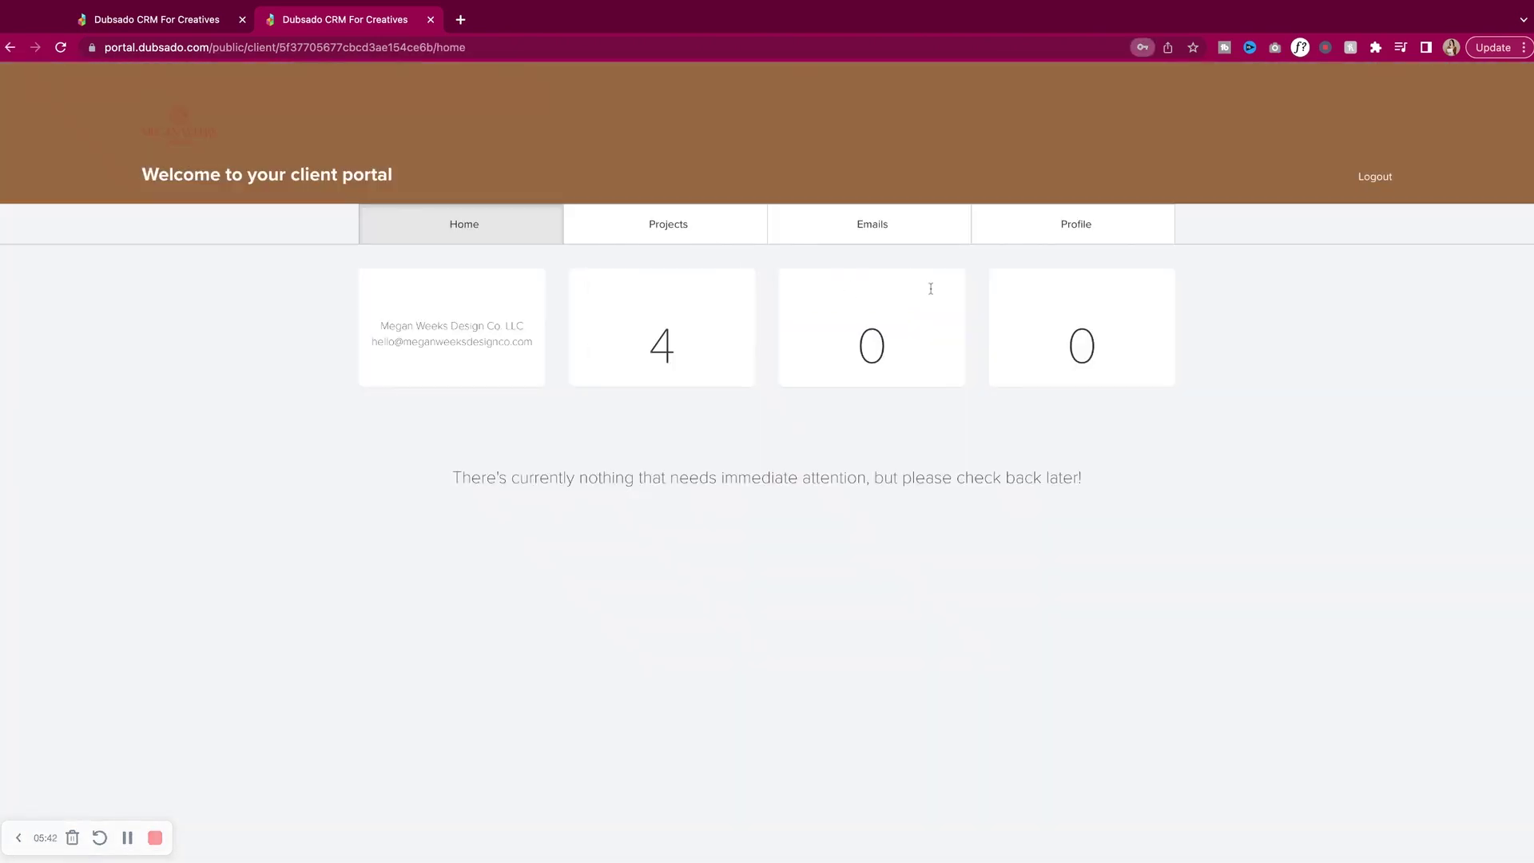
Browse the portal's Projects, Emails and Profile pages, then return to the Dubsado project.
{"action": "left_click", "coordinate": [757, 228]}
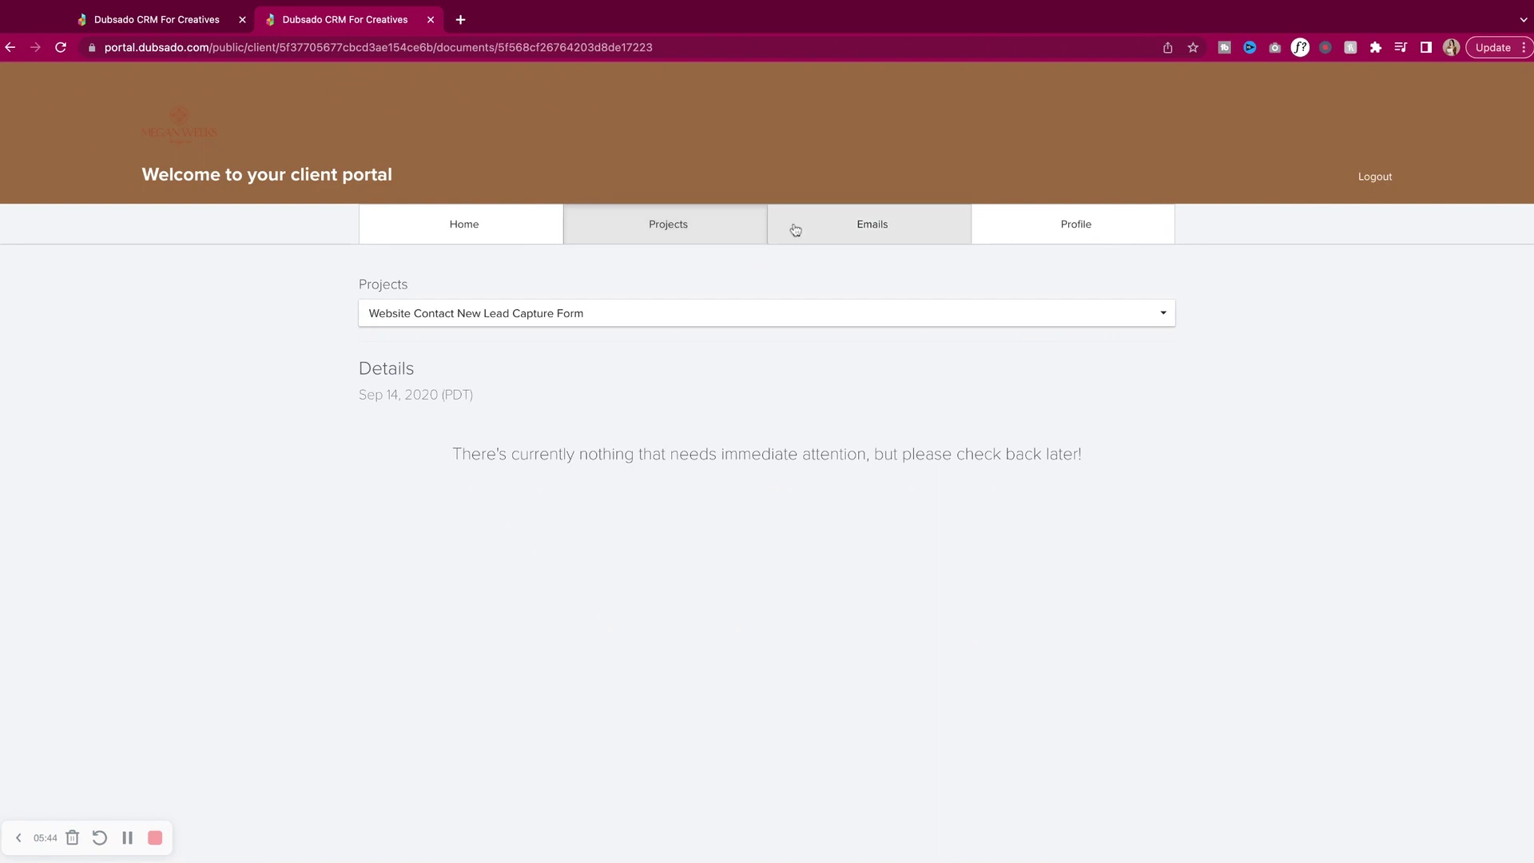
{"action": "left_click", "coordinate": [845, 234]}
{"action": "left_click", "coordinate": [1051, 234]}
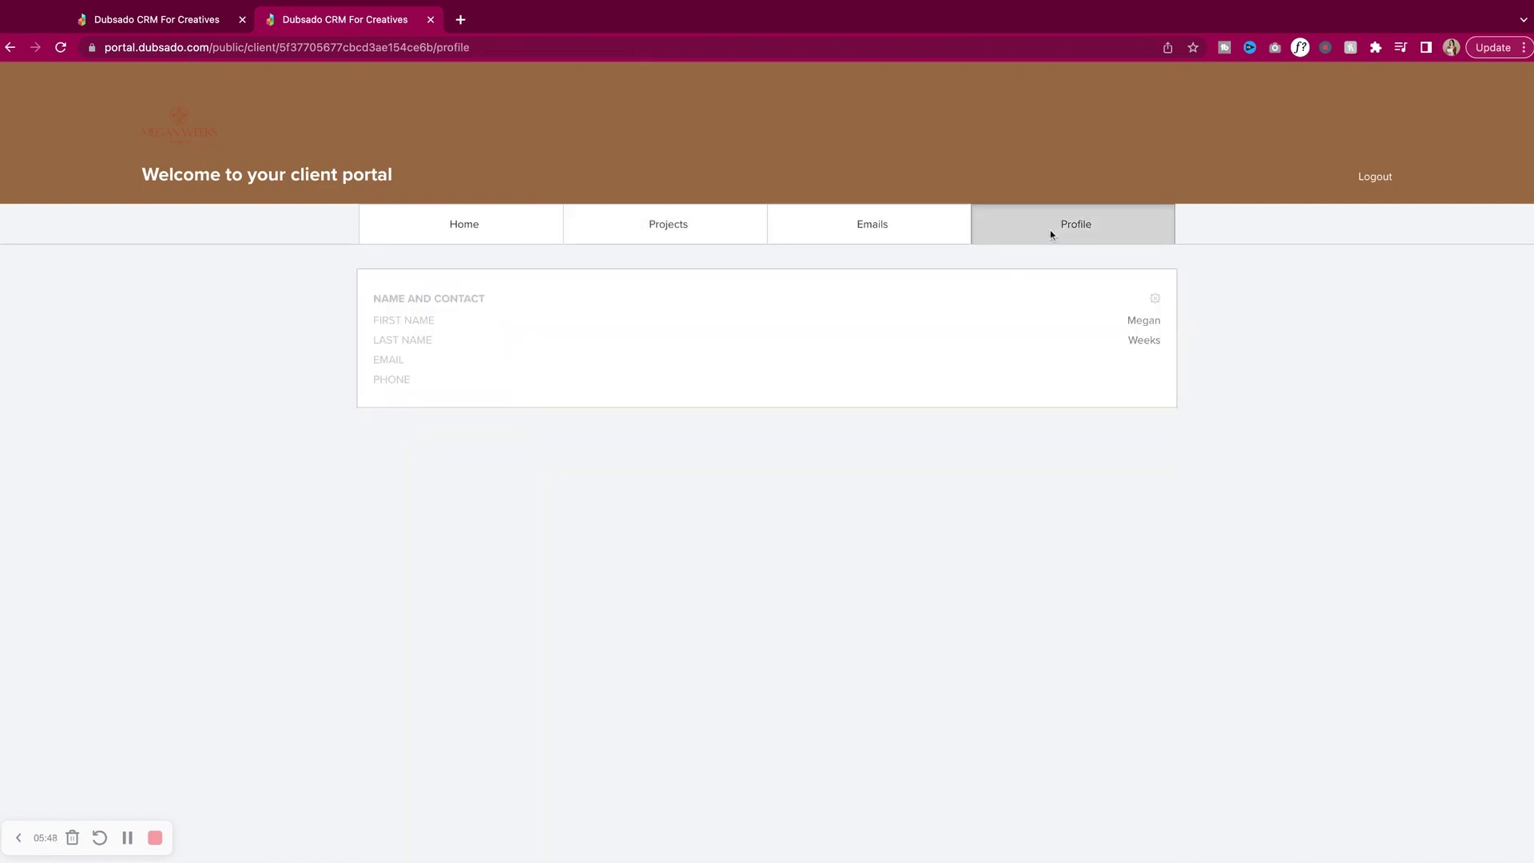
{"action": "left_click", "coordinate": [669, 220]}
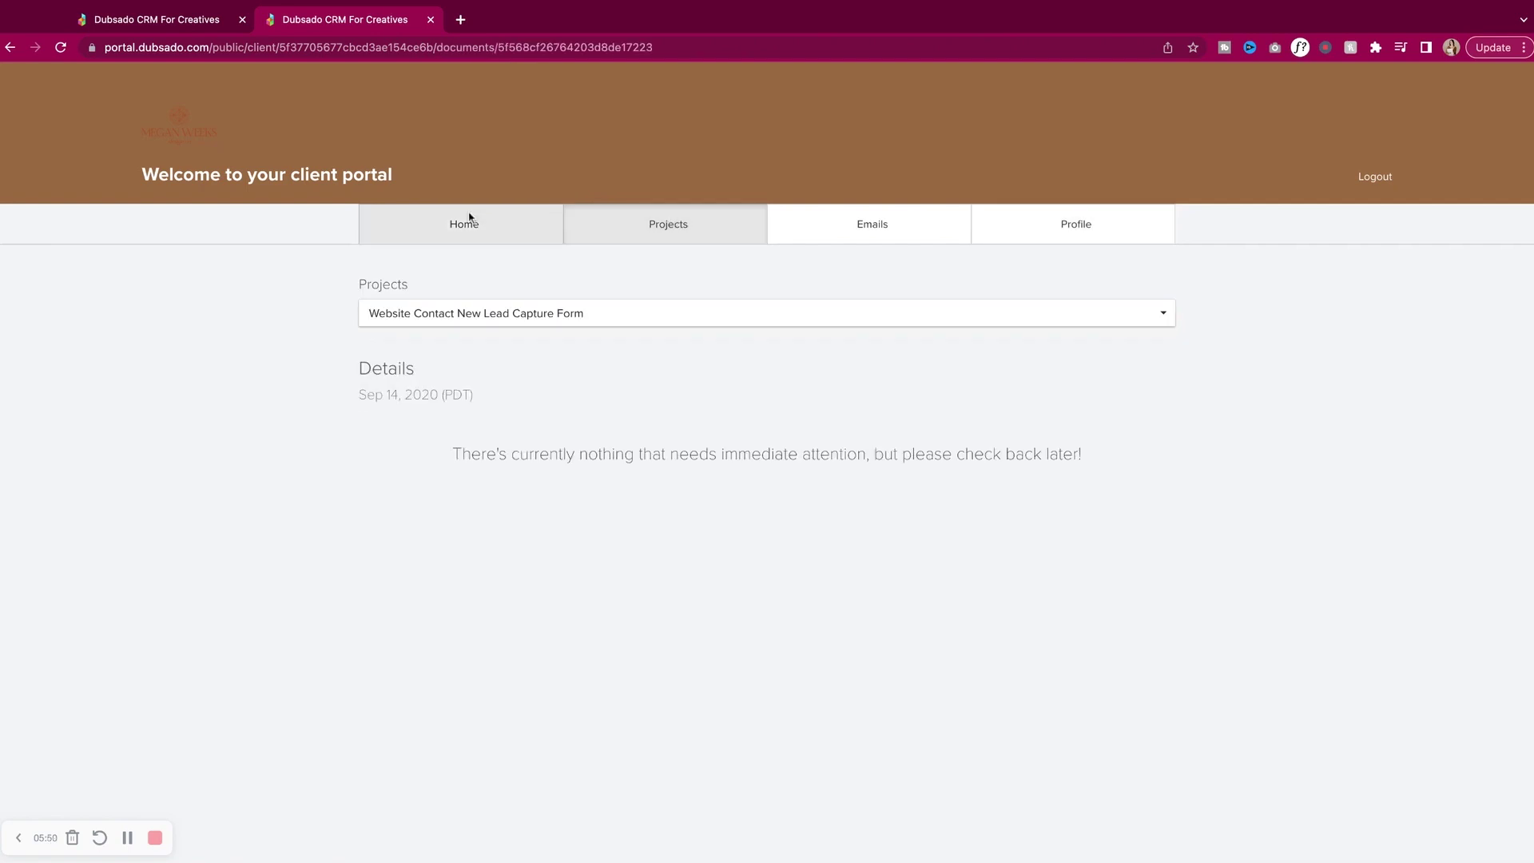
{"action": "left_click", "coordinate": [189, 26]}
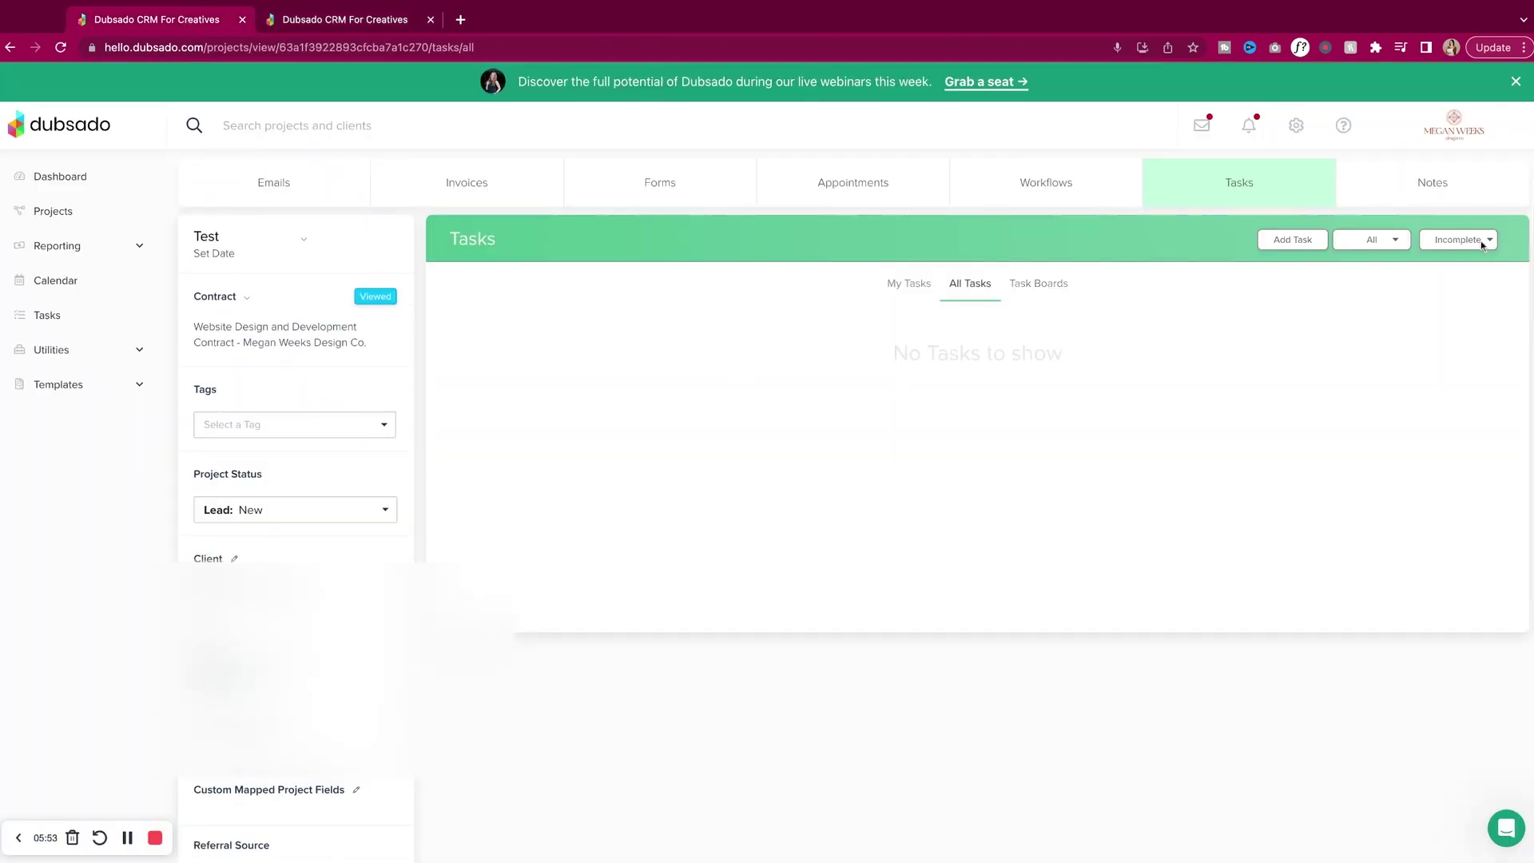
Add the BRAND DESIGN TIMELINE task board to the Test project.
{"action": "left_click", "coordinate": [1067, 287]}
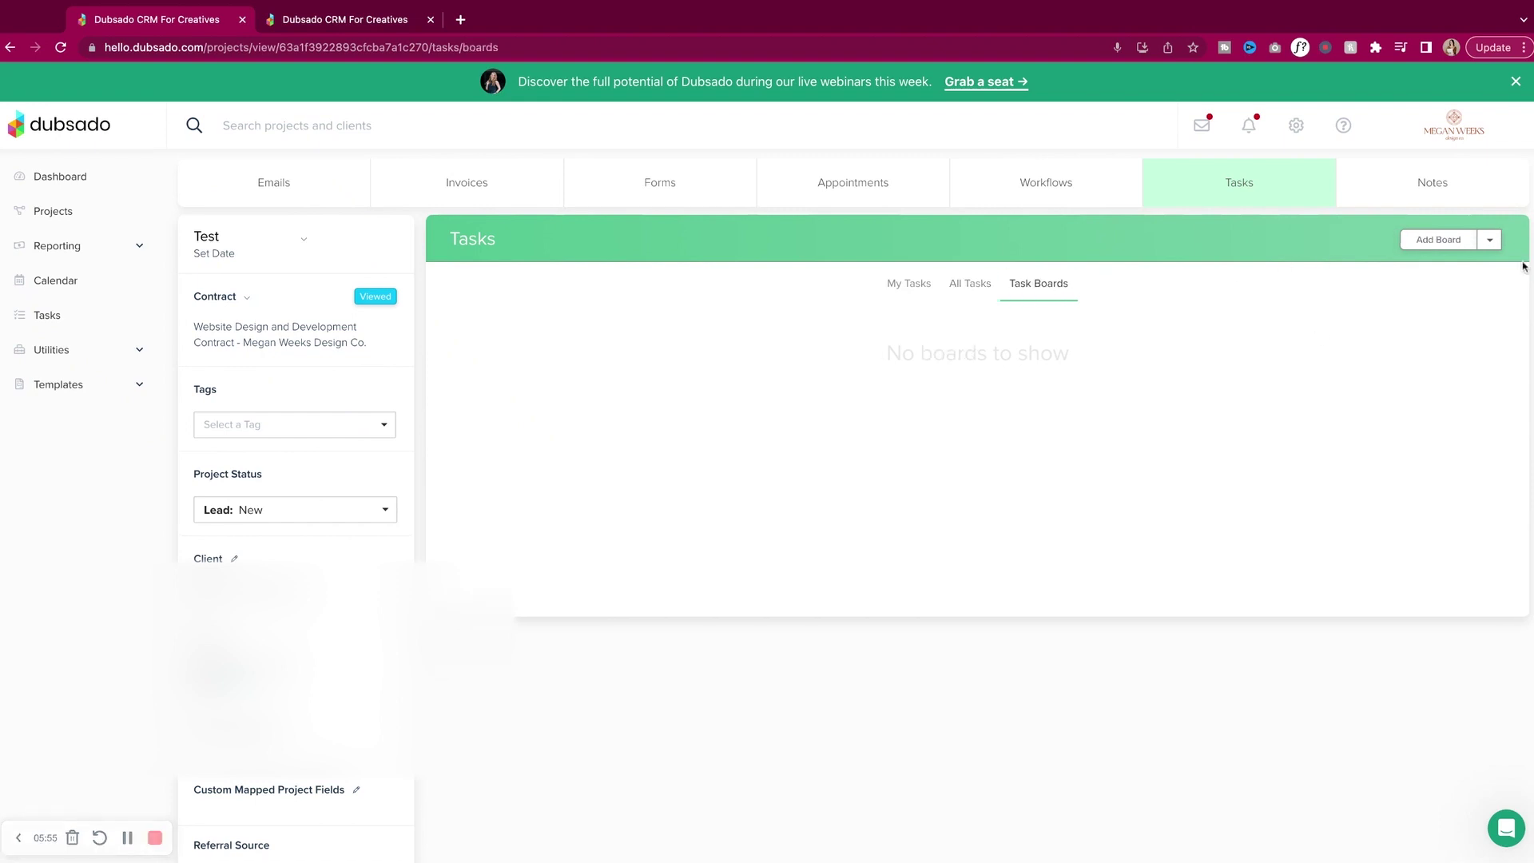
{"action": "left_click", "coordinate": [1489, 240]}
{"action": "left_click", "coordinate": [1486, 373]}
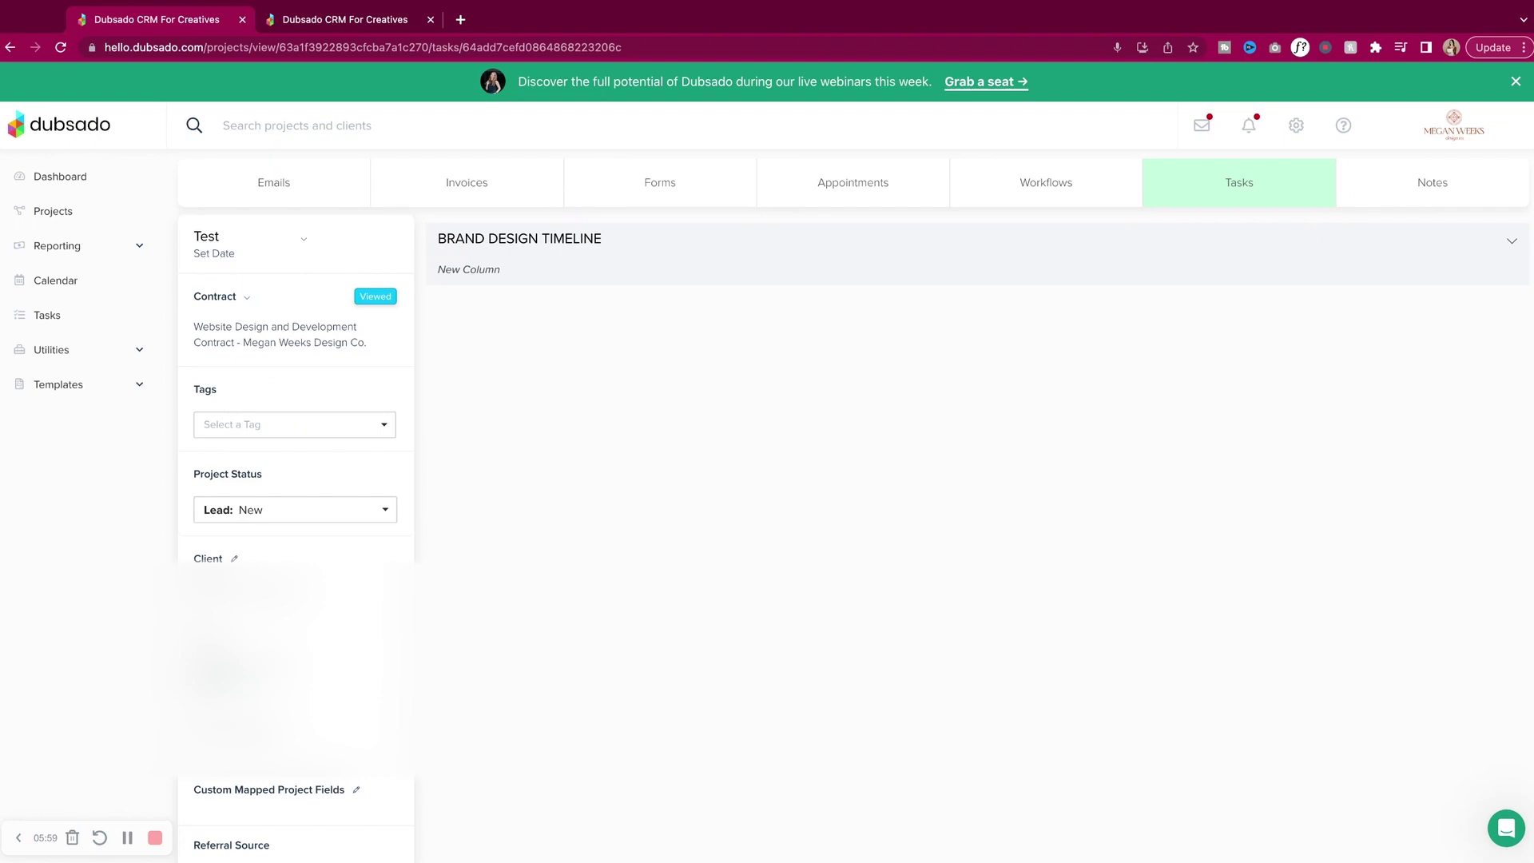
Set the board's privacy to Client Portal, save, and reload the portal tab.
{"action": "left_click", "coordinate": [1512, 241]}
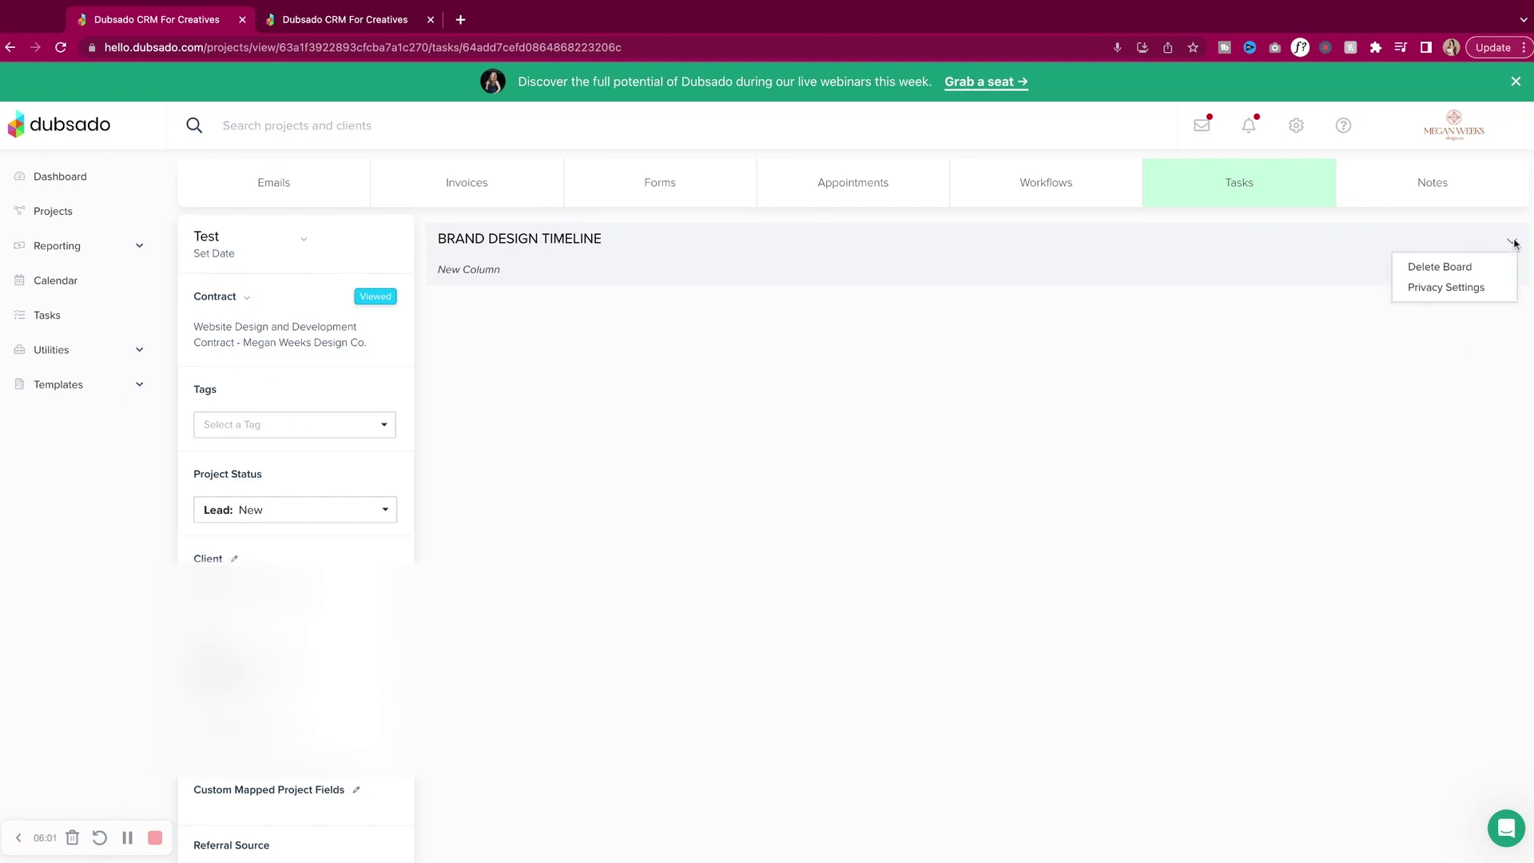
{"action": "left_click", "coordinate": [1477, 286]}
{"action": "left_click", "coordinate": [595, 476]}
{"action": "left_click", "coordinate": [956, 537]}
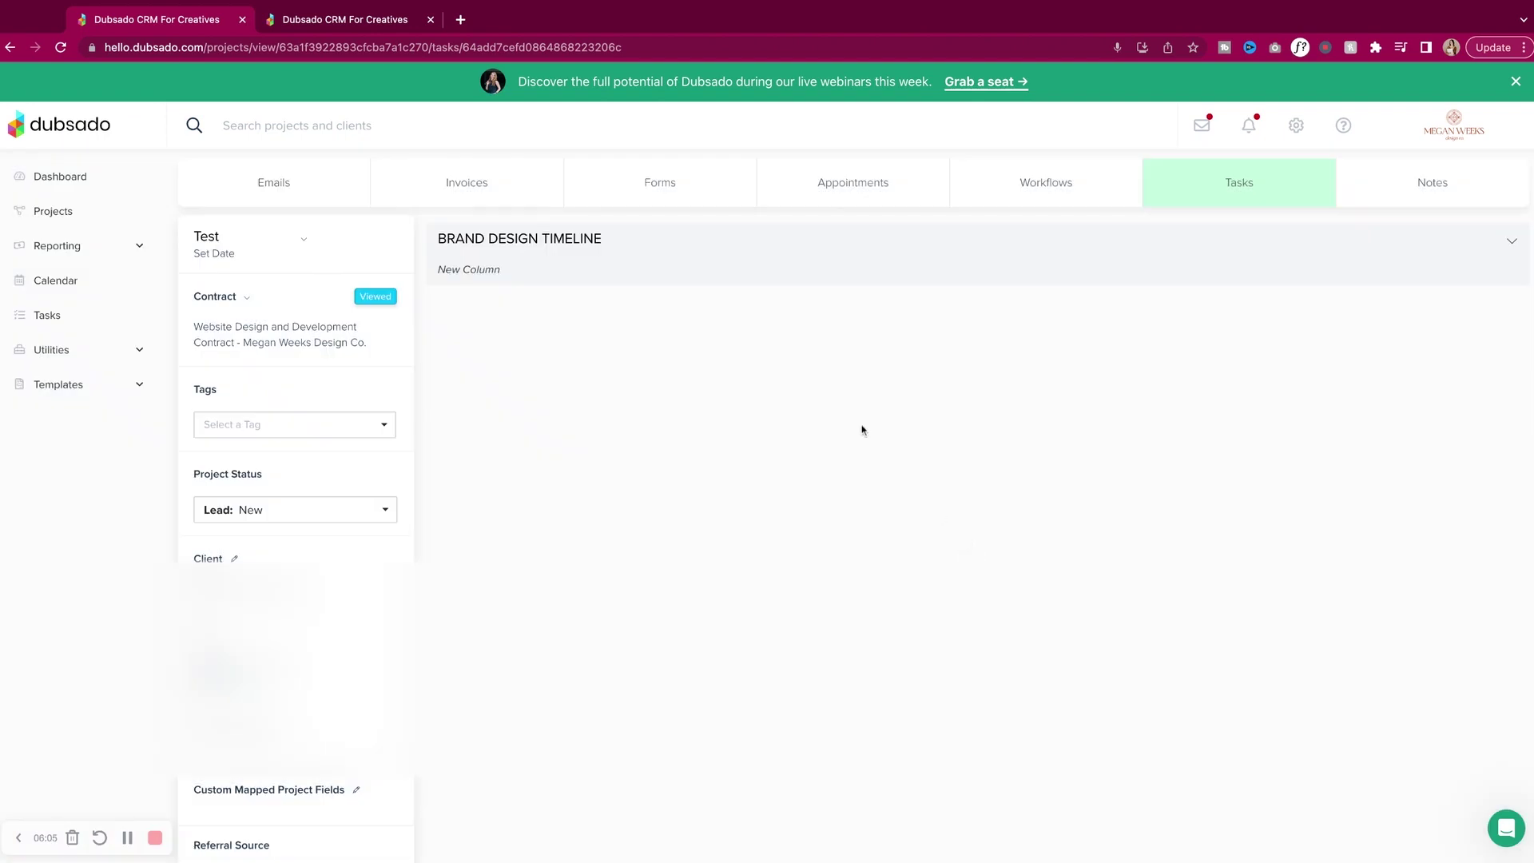
{"action": "left_click", "coordinate": [310, 21]}
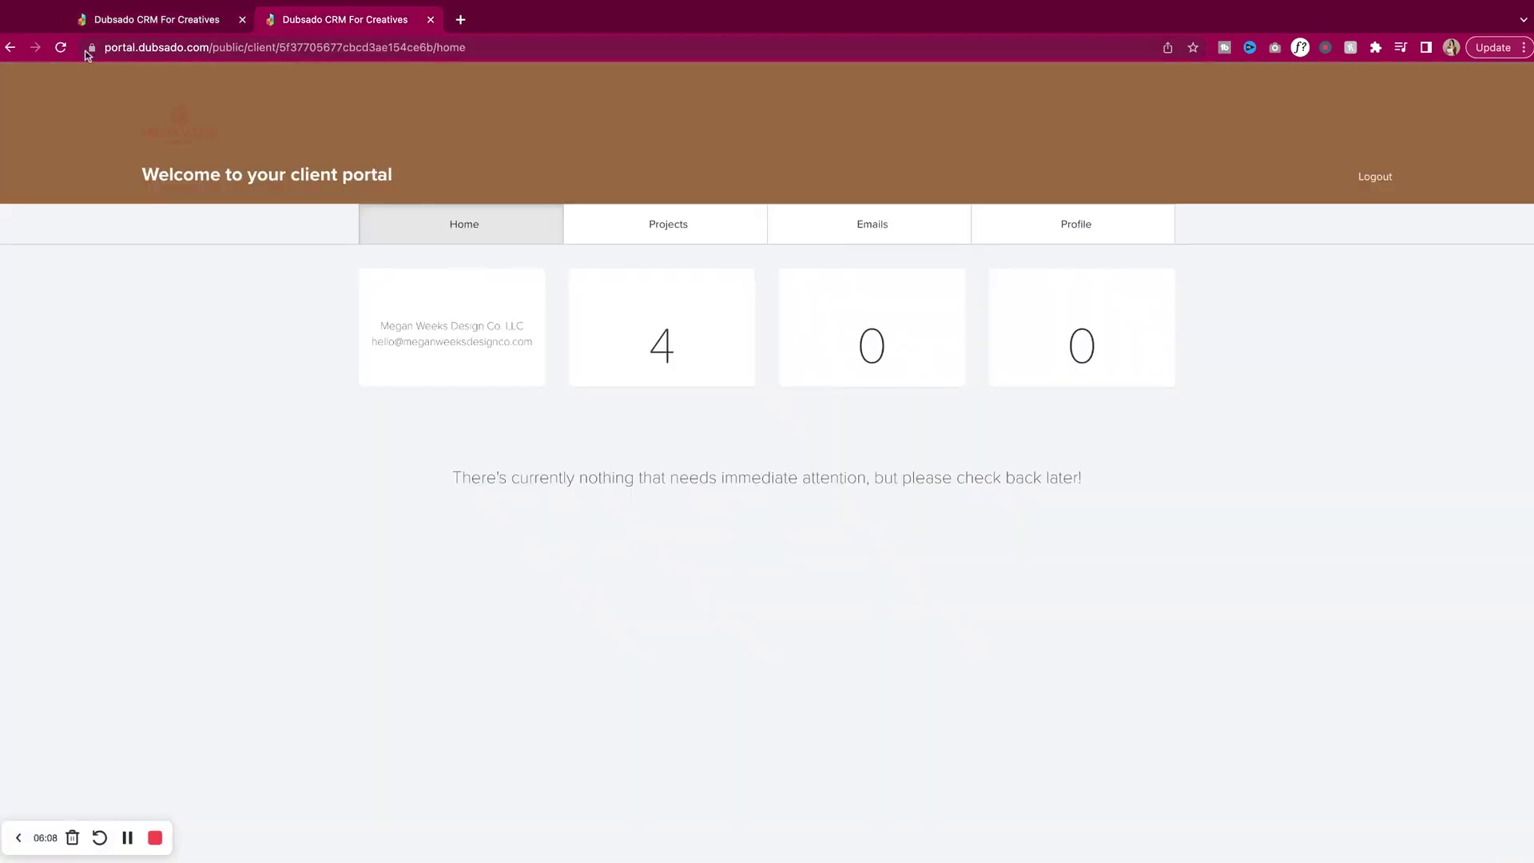
{"action": "left_click", "coordinate": [60, 48]}
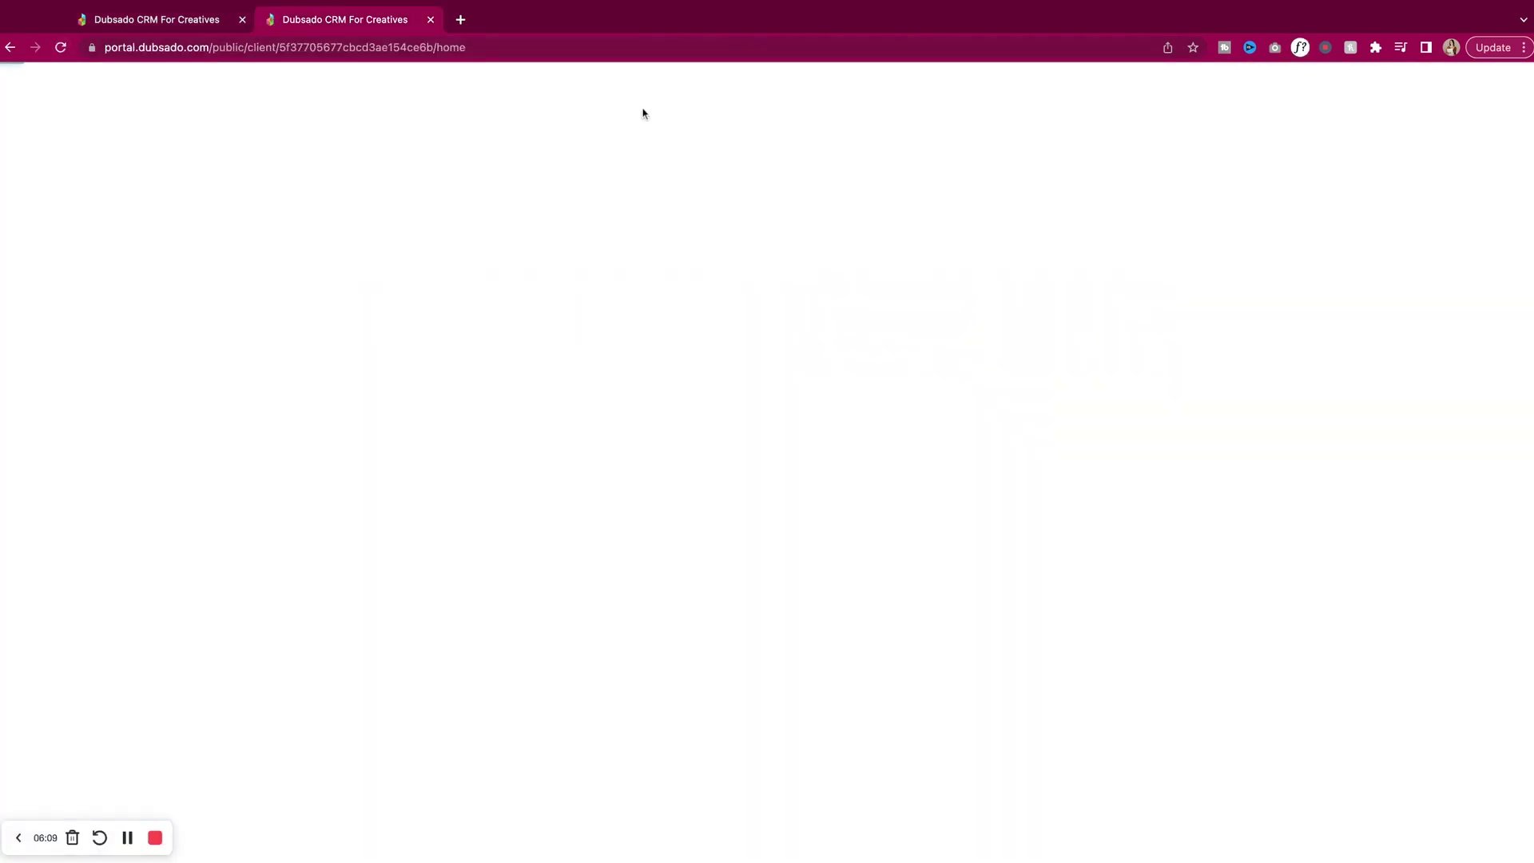